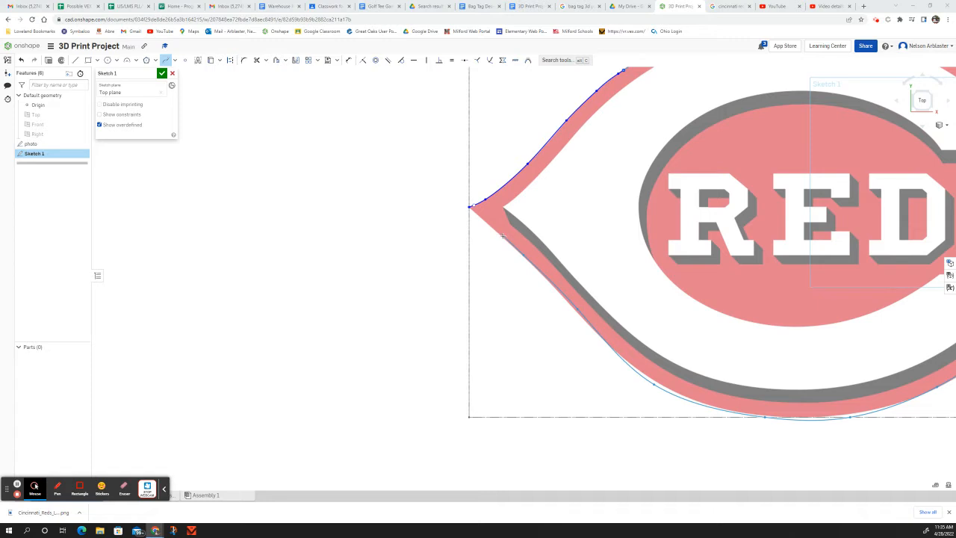
Step: Close the spline around the logo's outer border at its leftmost tip and exit the Spline tool
scroll(503, 236, down, 5)
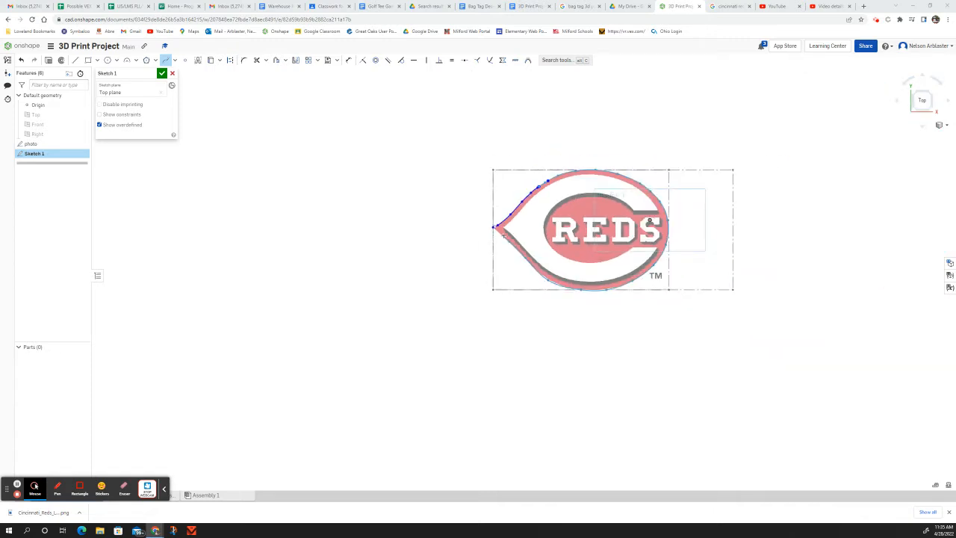
scroll(503, 237, up, 5)
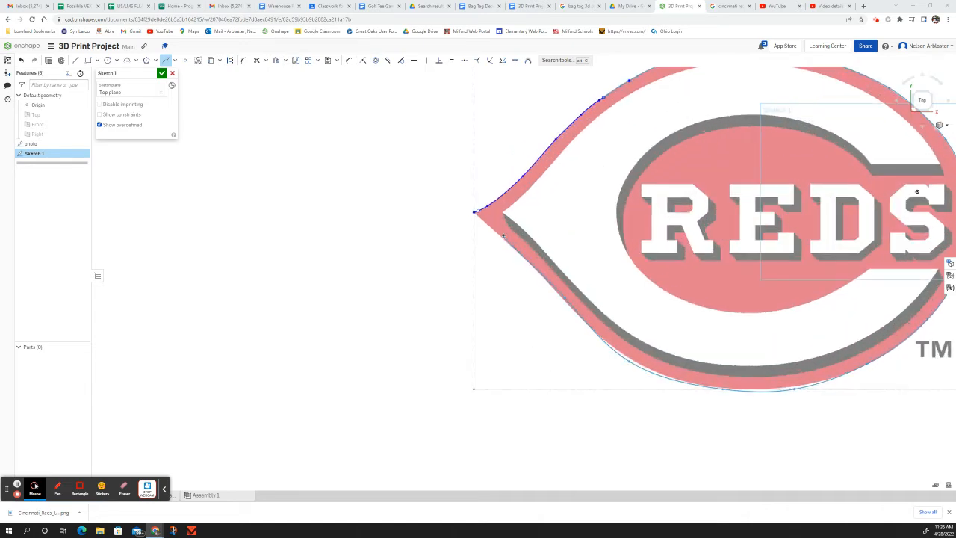
scroll(503, 236, up, 3)
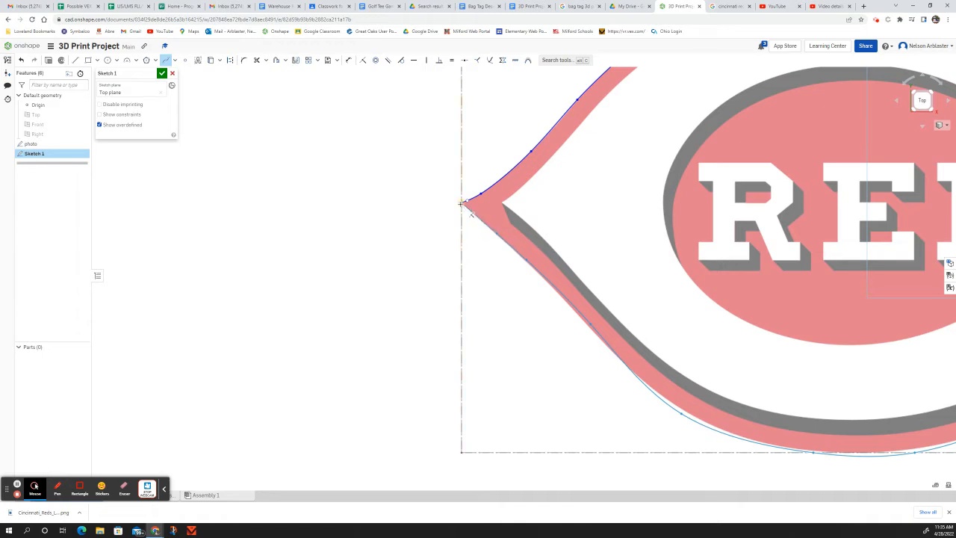
scroll(461, 203, up, 4)
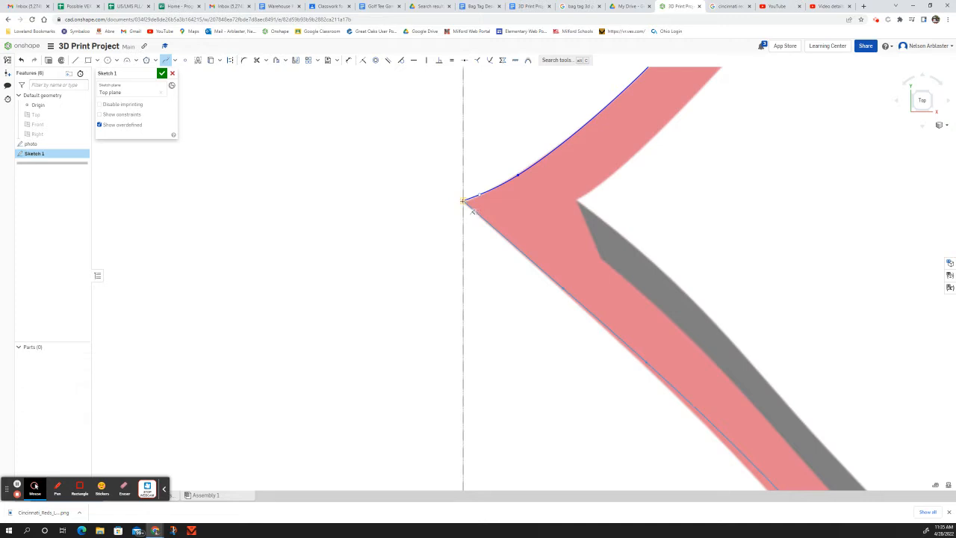
click(463, 201)
scroll(420, 213, down, 3)
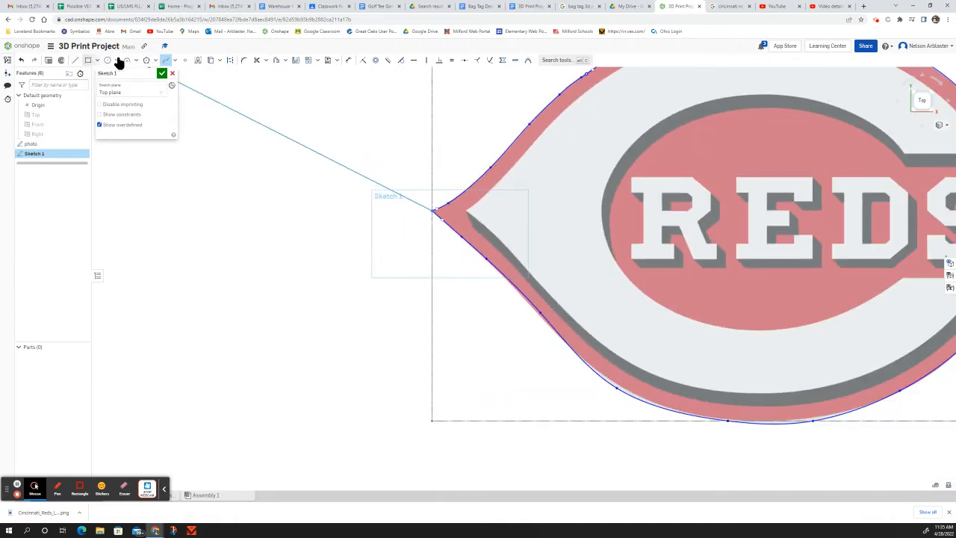
click(165, 60)
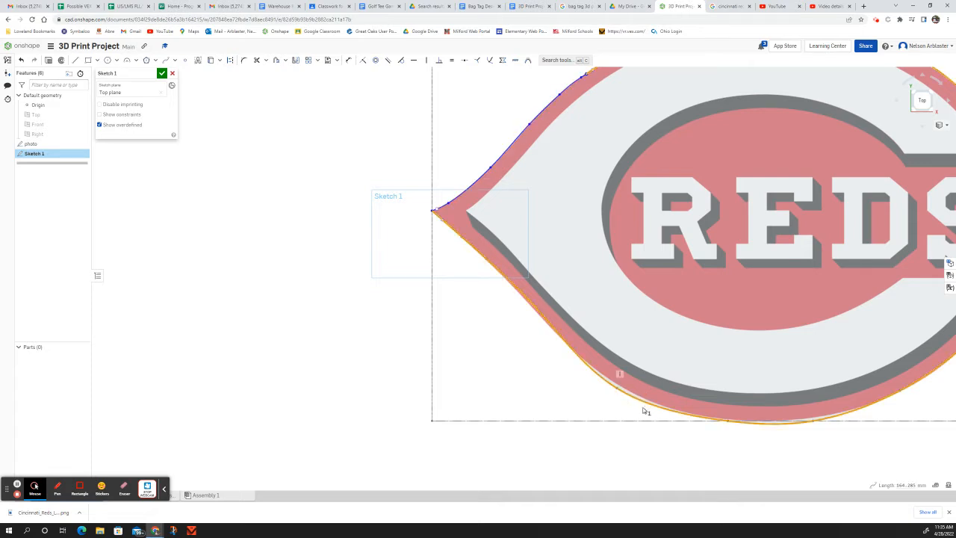
Step: Move the spline point on the lower-left part of the outer outline inward onto the red border's edge
scroll(638, 407, up, 3)
scroll(640, 412, up, 3)
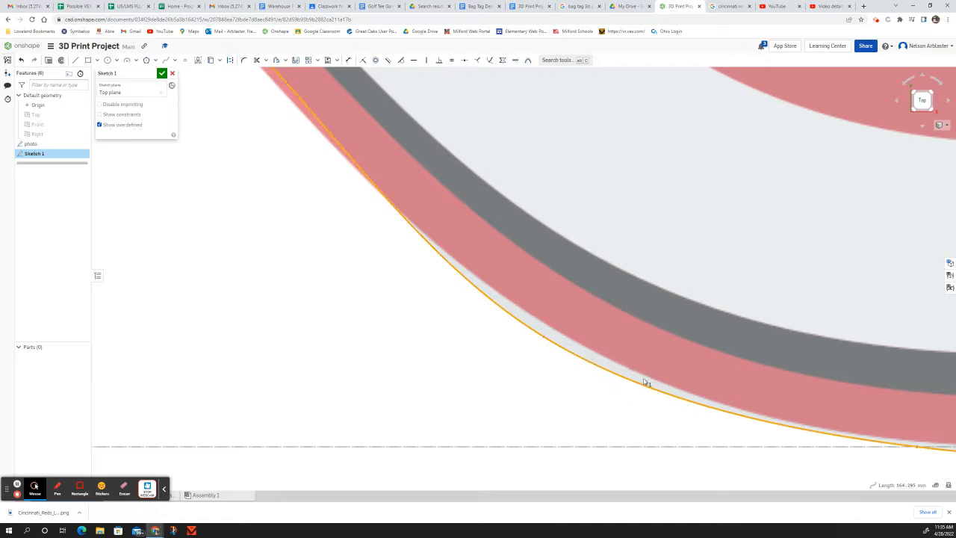
click(543, 337)
click(543, 336)
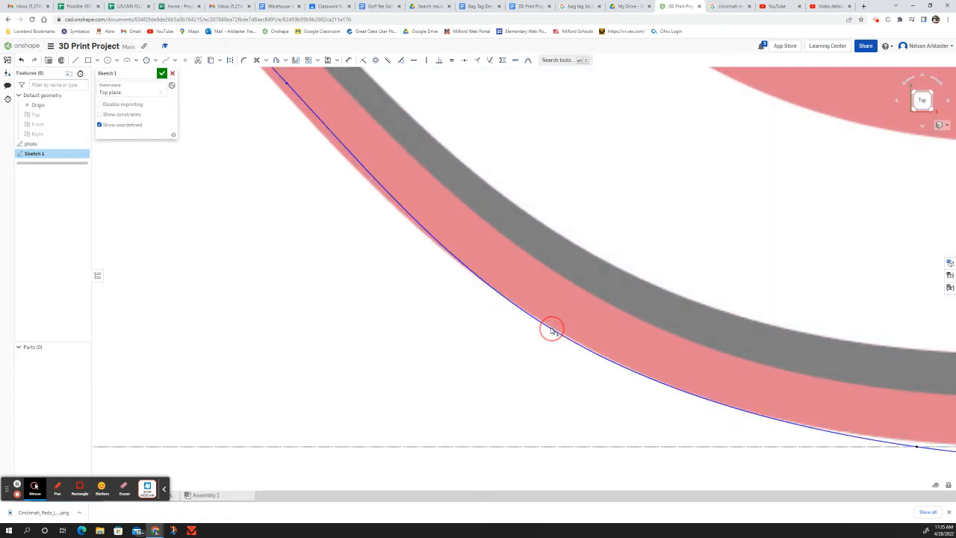
click(551, 330)
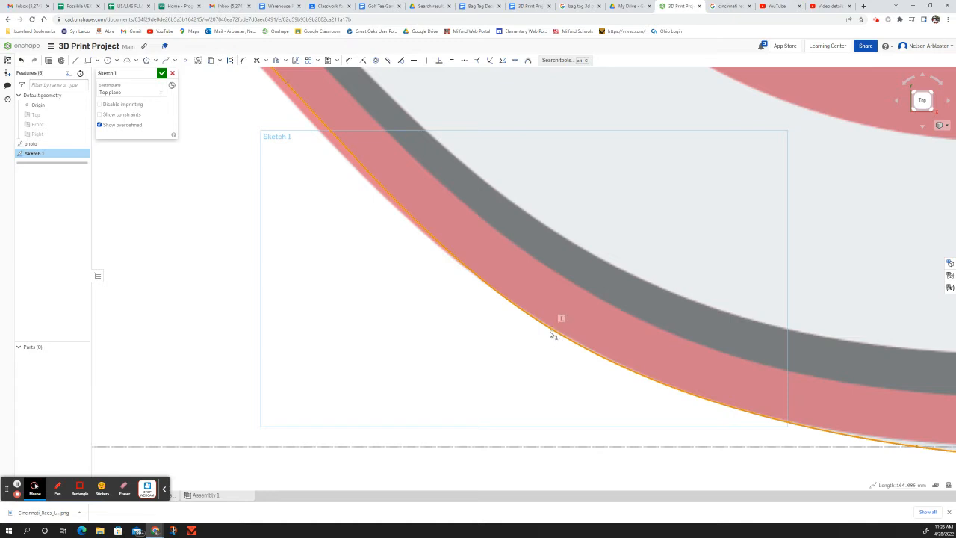
Step: Try to move the spline point right of the logo's bottom centre up onto the red border's edge
scroll(505, 352, down, 5)
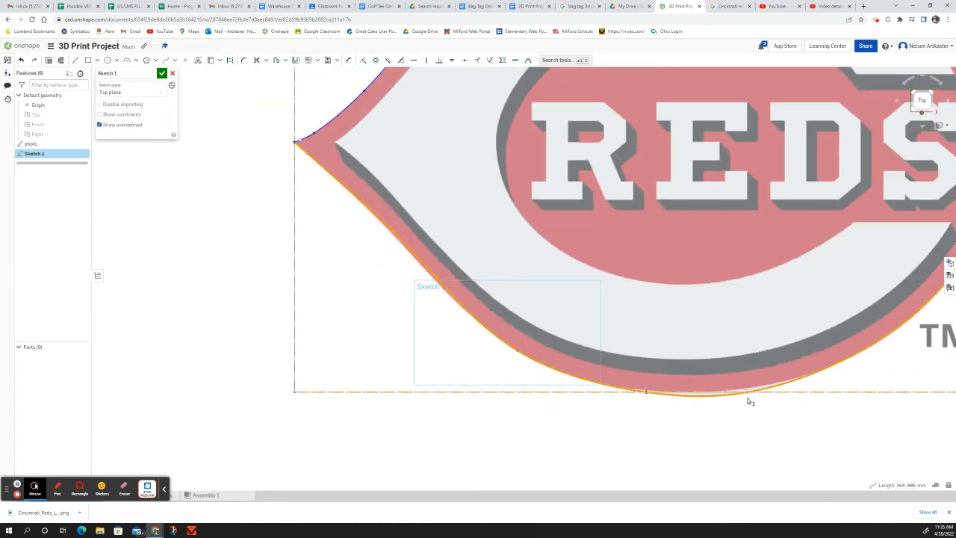
scroll(747, 397, up, 5)
click(751, 387)
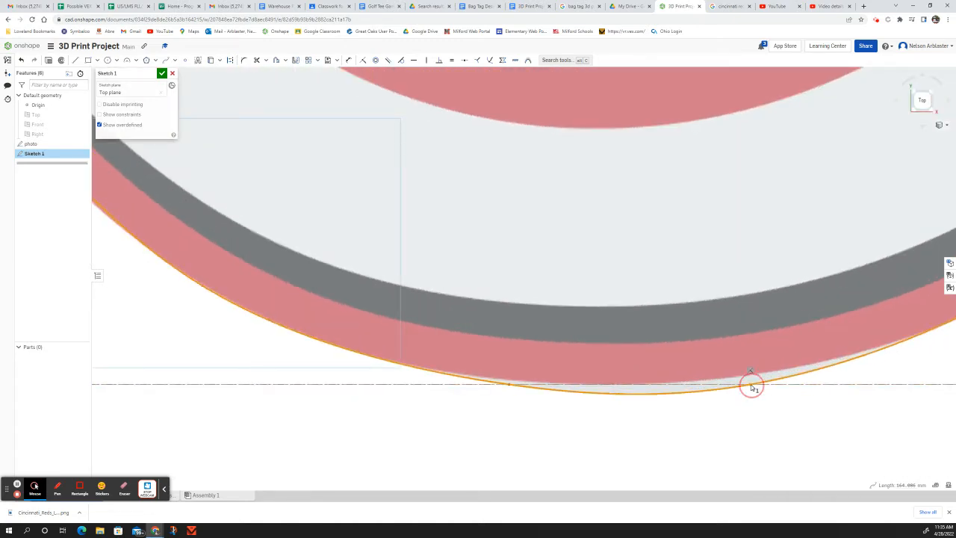
drag(751, 386, 750, 357)
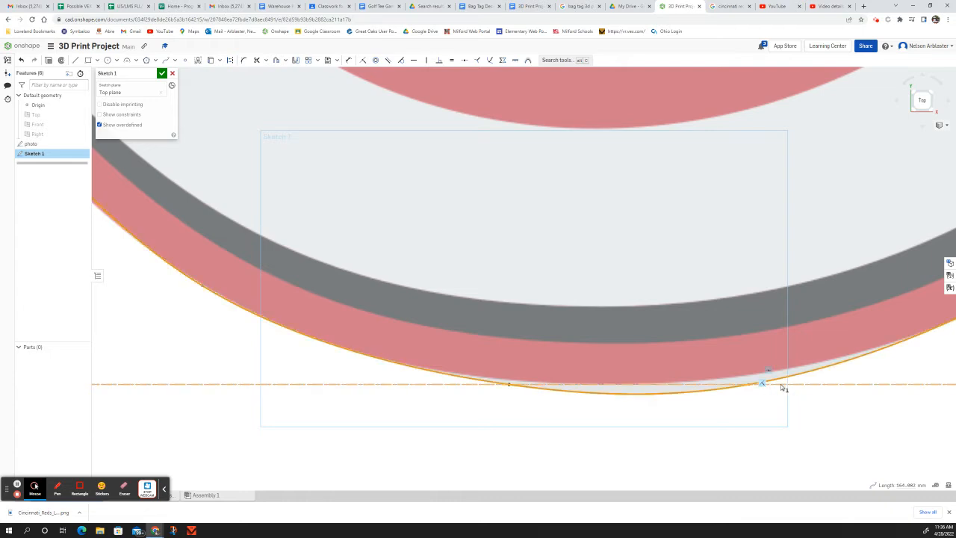
click(511, 383)
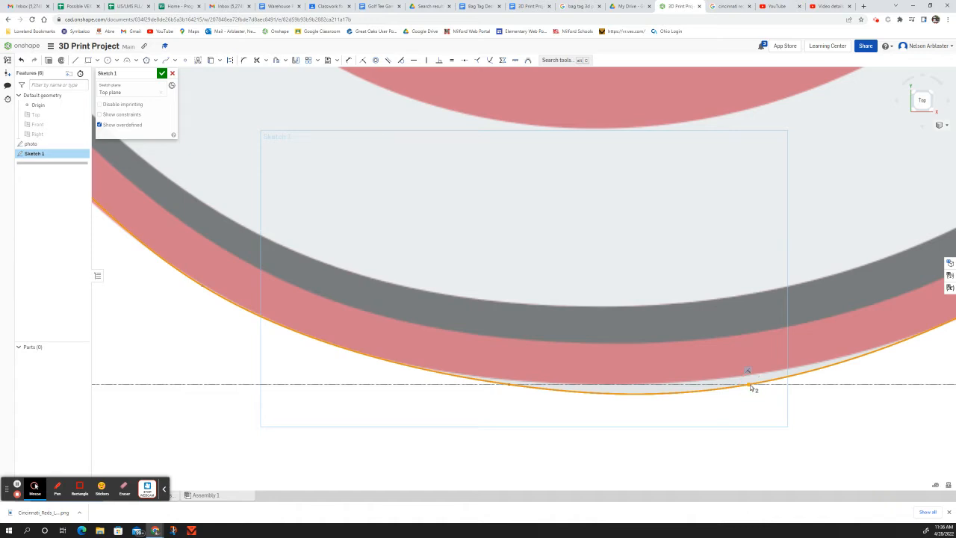
click(752, 387)
Step: Examine how closely the outer spline follows the whole logo border and clear the selection
scroll(704, 384, down, 5)
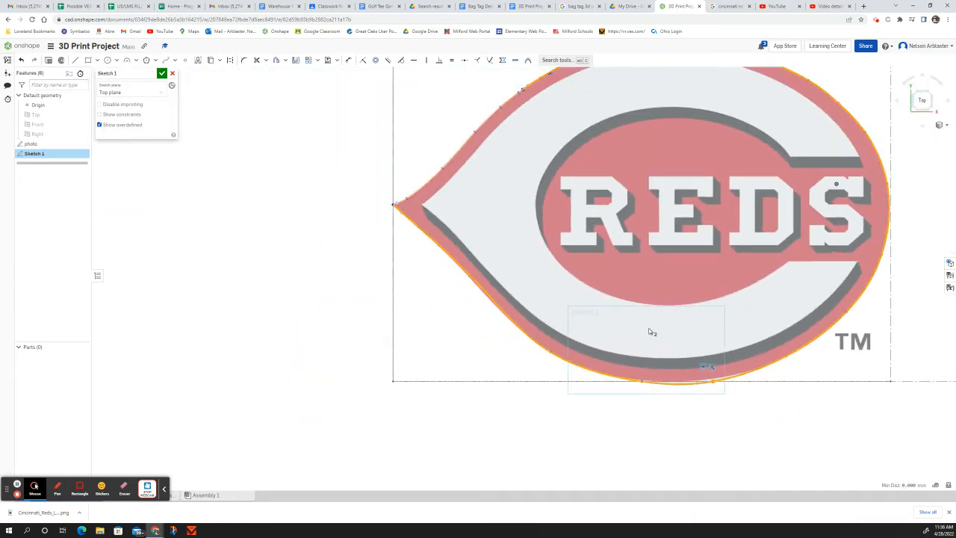
scroll(650, 332, down, 3)
scroll(569, 213, up, 3)
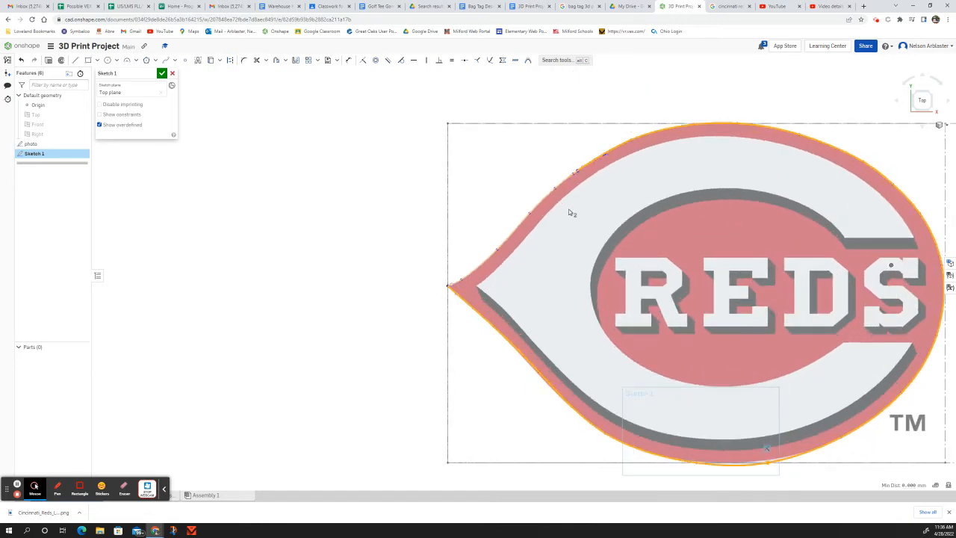
scroll(569, 213, up, 3)
scroll(489, 376, down, 3)
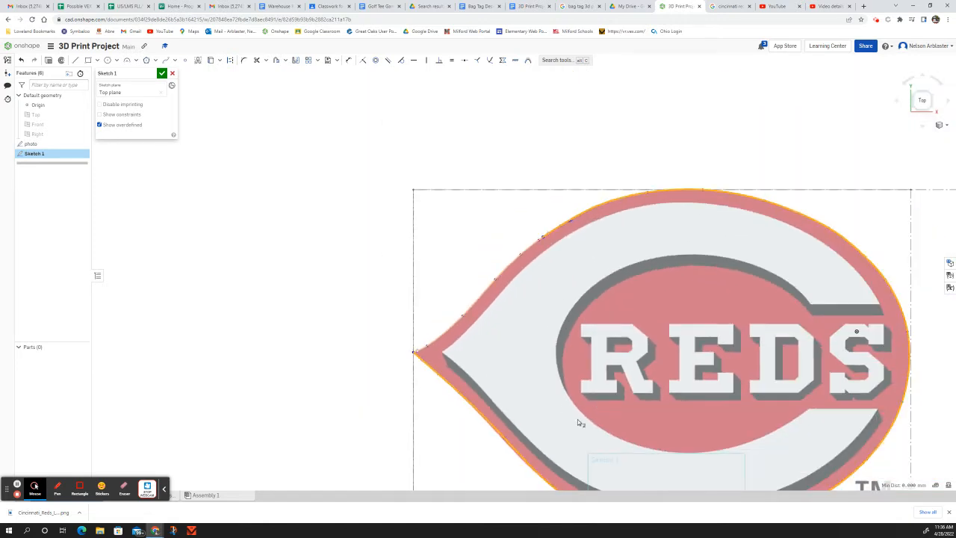
scroll(432, 285, down, 3)
scroll(664, 378, up, 3)
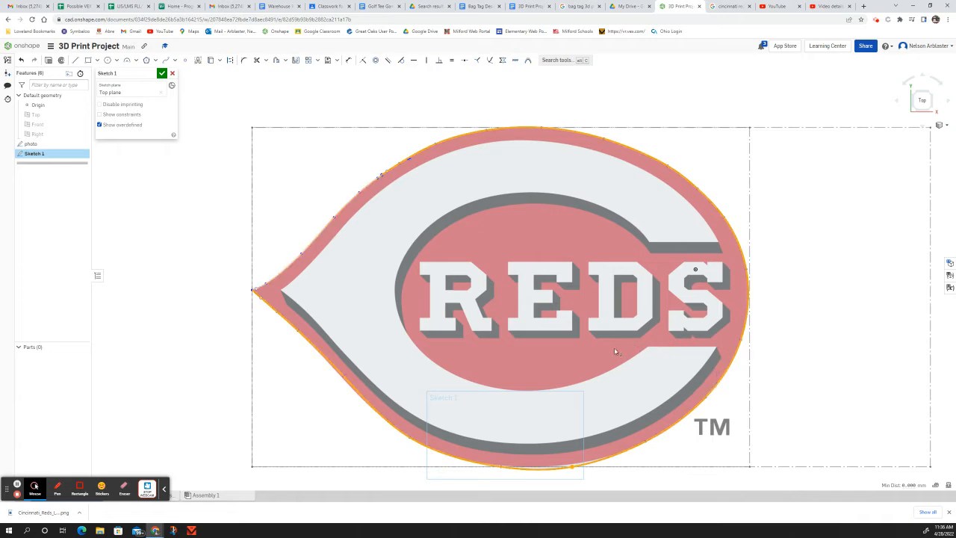
click(265, 278)
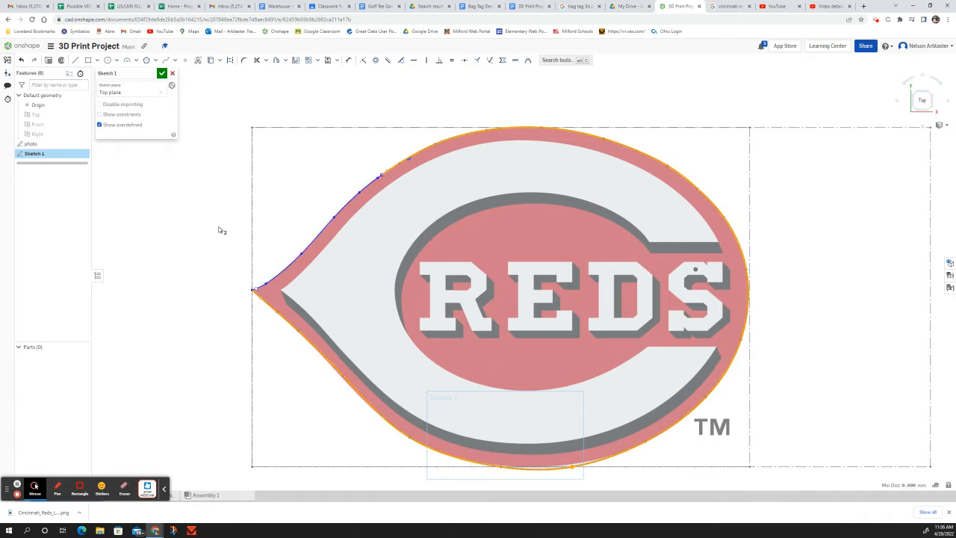
Step: Trace the upper outer edge of the white C with a new spline, starting at its pointed left tip
click(164, 61)
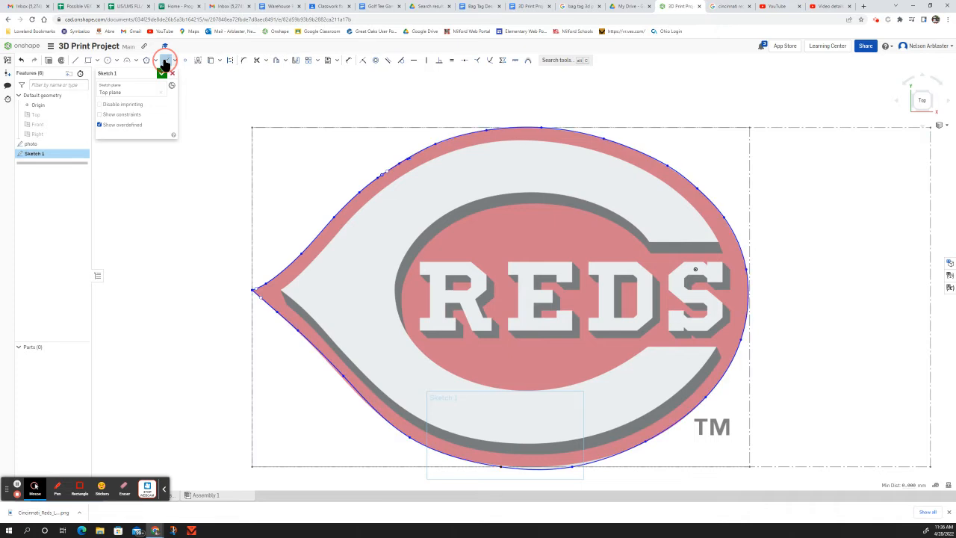
click(283, 290)
click(302, 274)
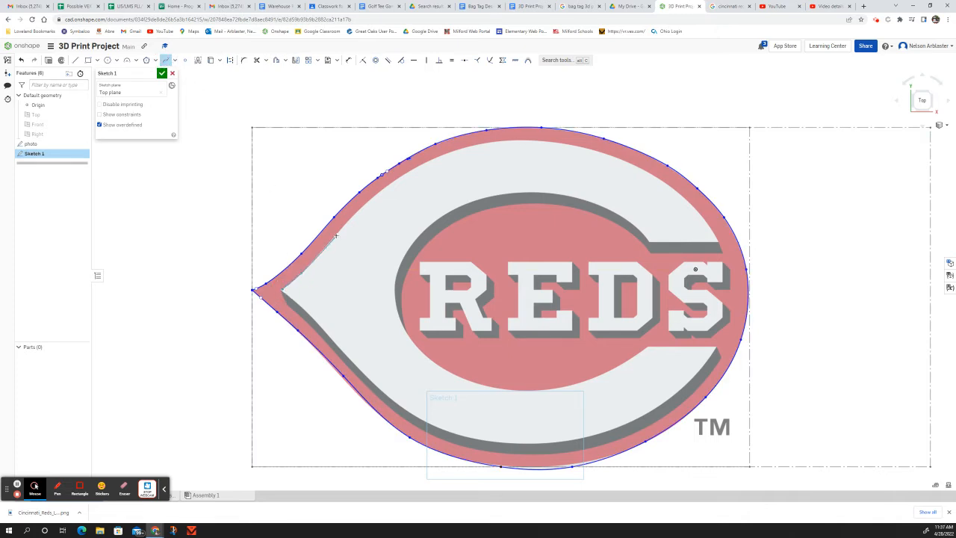
click(336, 236)
click(370, 200)
click(423, 163)
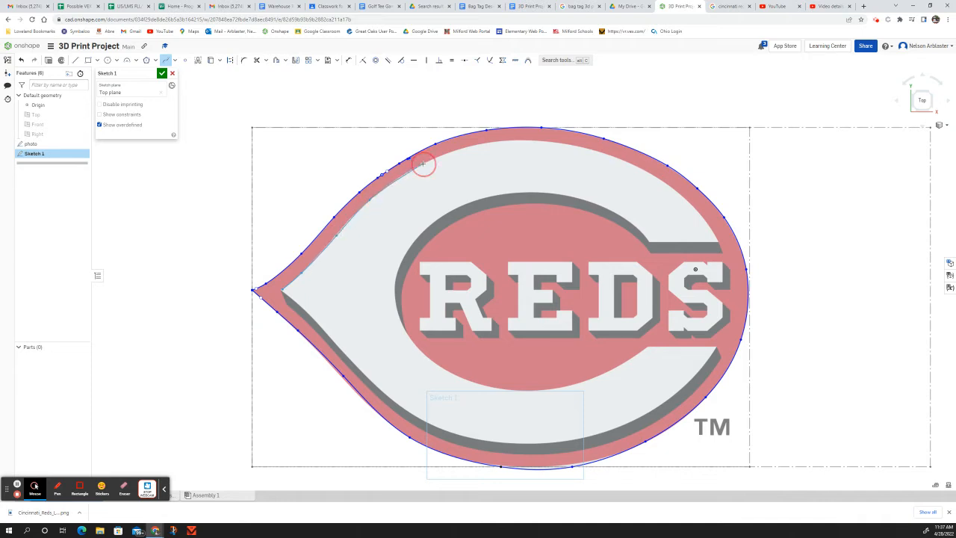
click(481, 142)
click(539, 139)
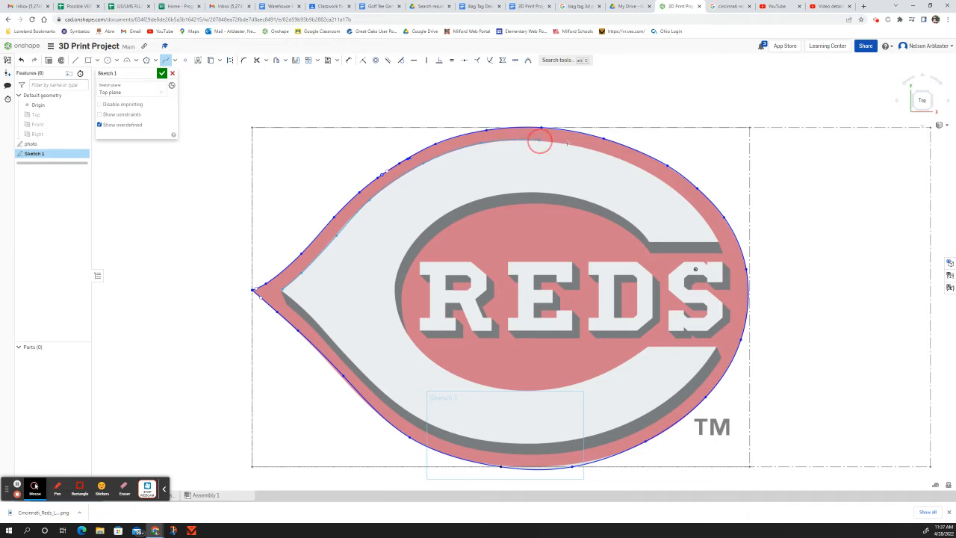
click(621, 158)
click(689, 199)
Step: Continue the spline around the end of the C's upper arm and along the grey shadow's lower edge, past its inner corner
scroll(715, 252, up, 5)
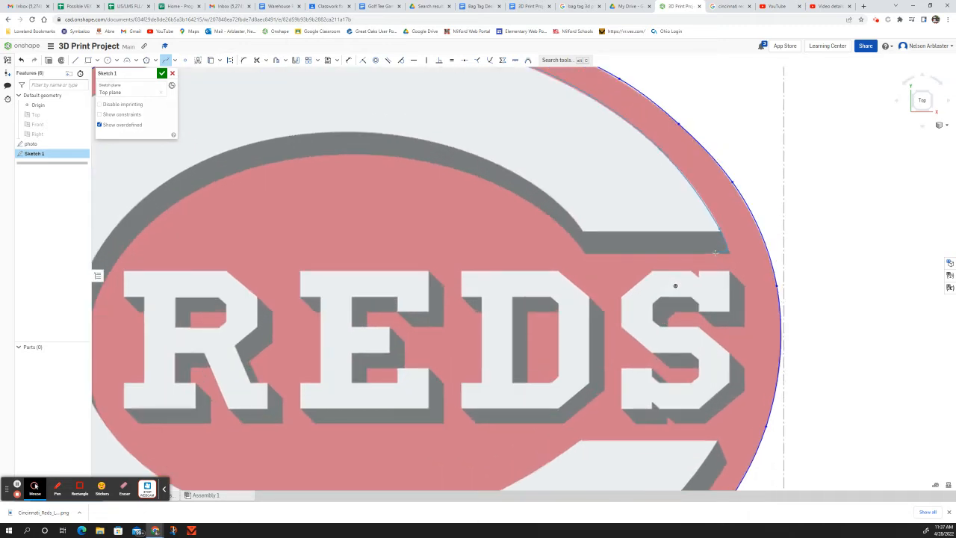
scroll(715, 253, up, 3)
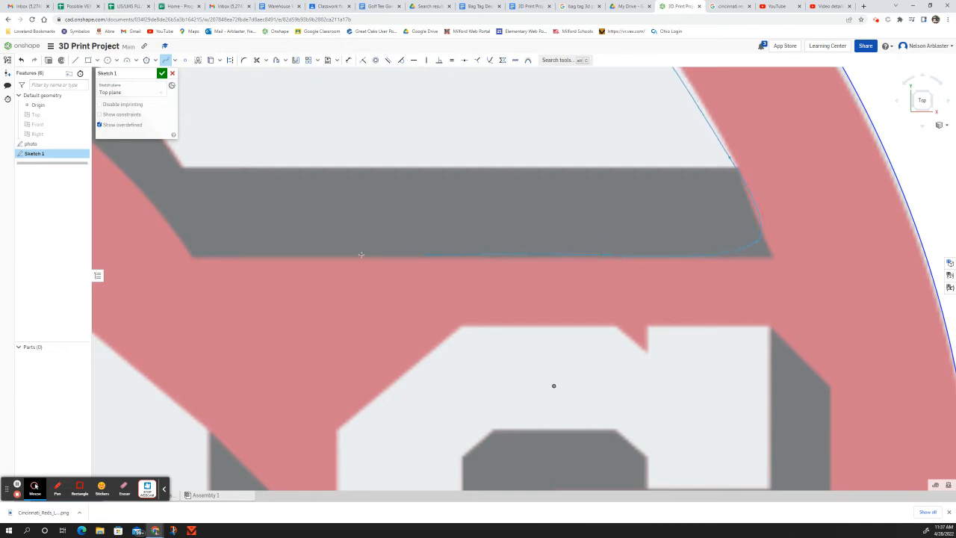
click(320, 256)
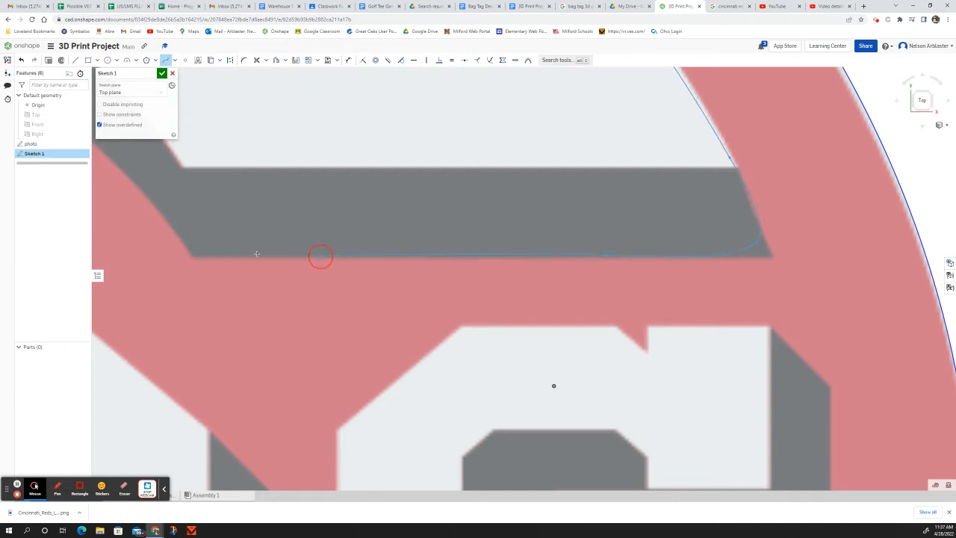
click(212, 257)
scroll(198, 257, down, 3)
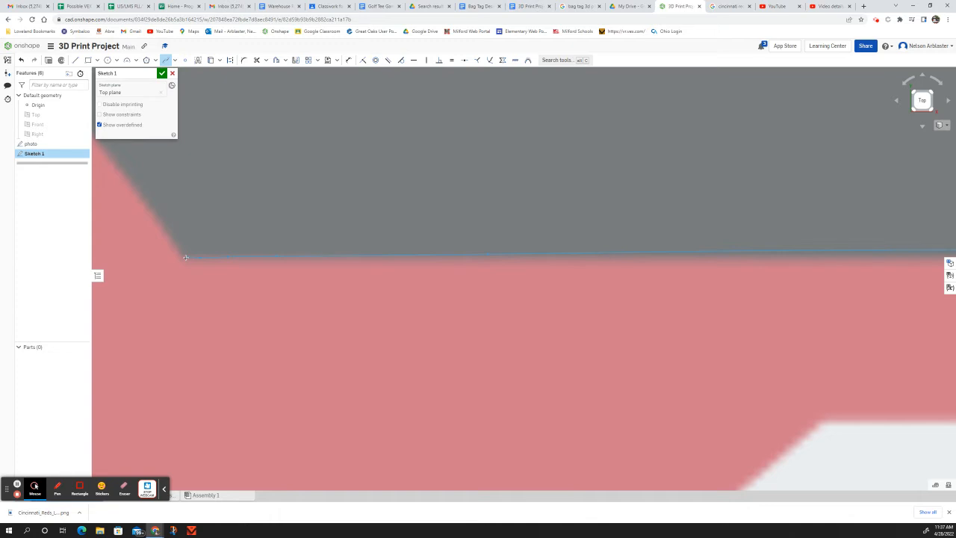
click(186, 257)
click(179, 251)
click(170, 233)
Step: Continue the spline along the grey shadow's curved inner edge, over the REDS lettering to the upper left of the R
scroll(298, 225, down, 5)
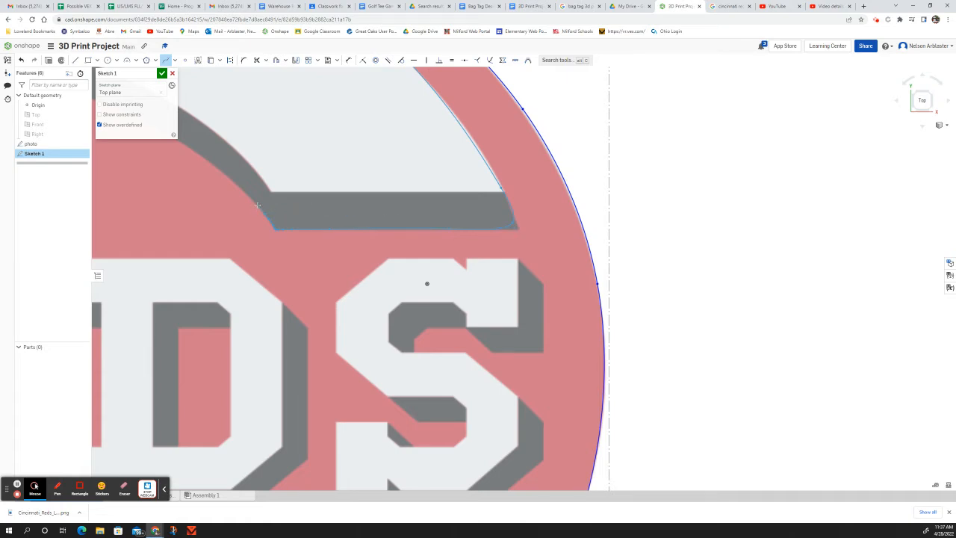
scroll(257, 204, up, 5)
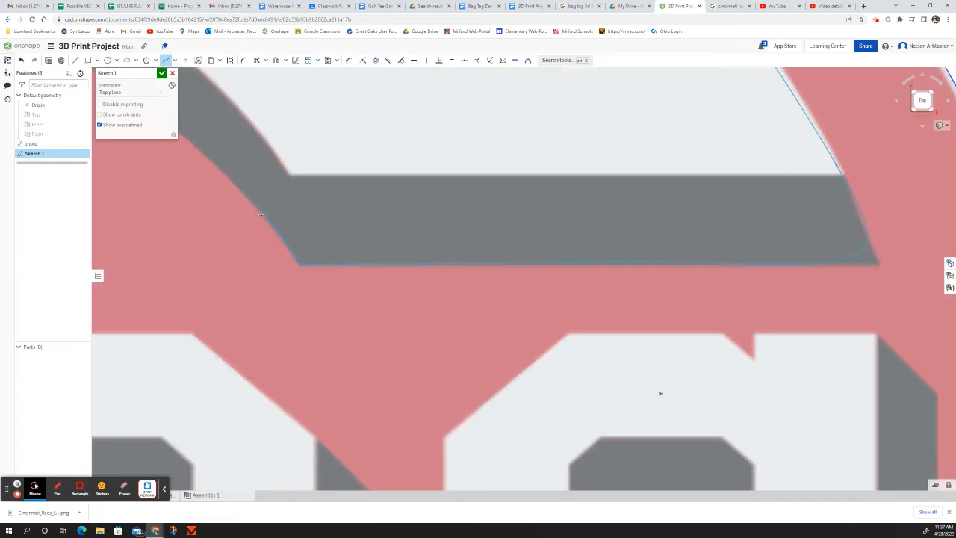
click(263, 214)
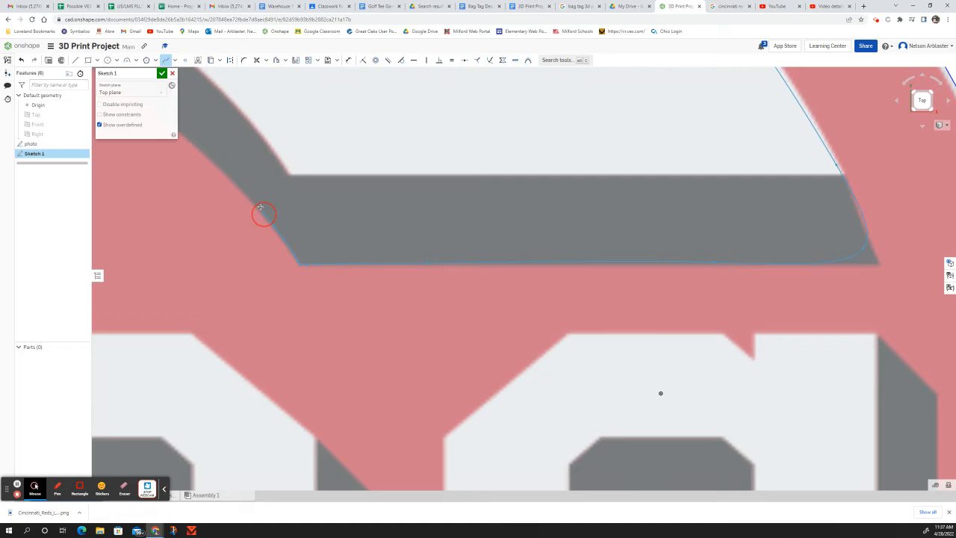
click(210, 159)
scroll(433, 320, down, 5)
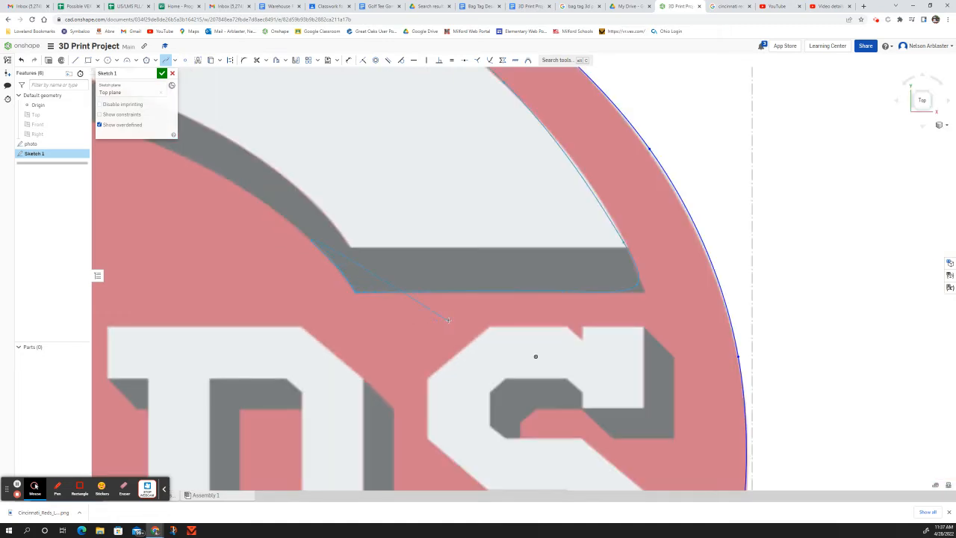
scroll(456, 322, down, 5)
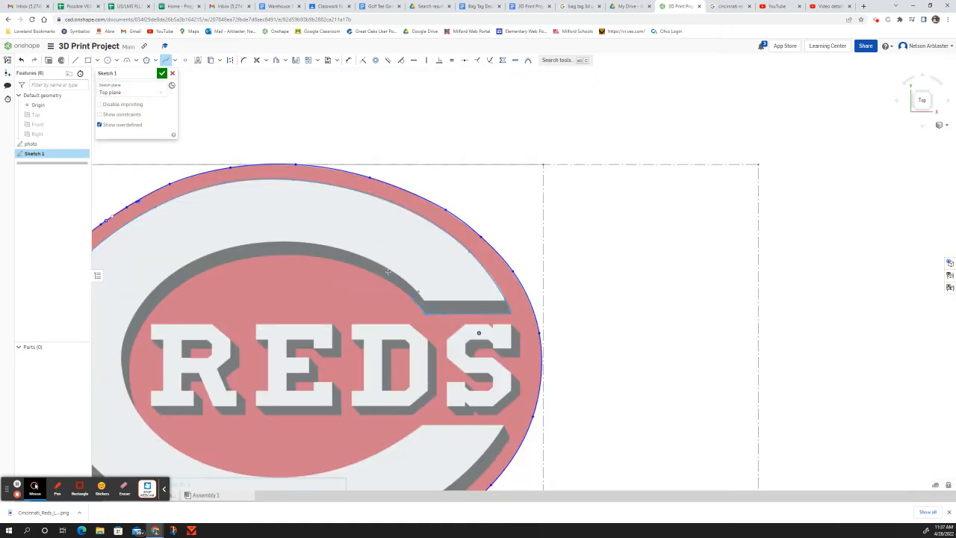
click(350, 263)
click(276, 255)
click(188, 277)
click(144, 322)
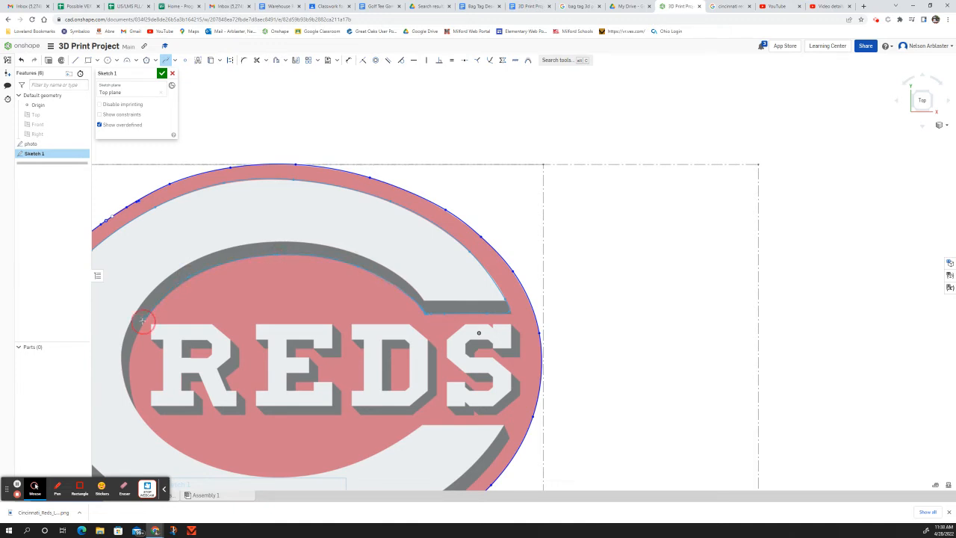
Step: Continue the spline down past the R and along the lower curved inner edge of the C, up toward its lower arm
click(129, 383)
click(147, 424)
click(231, 472)
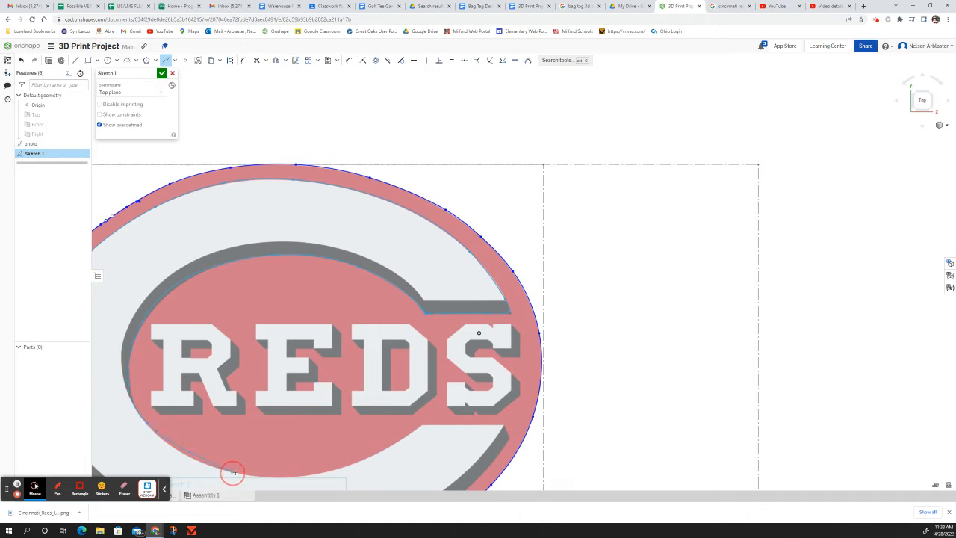
click(341, 469)
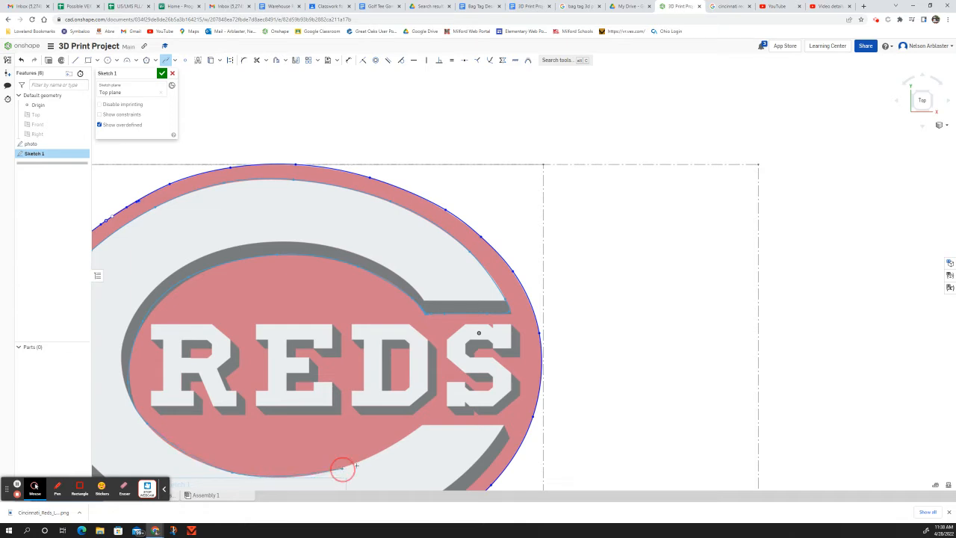
click(417, 429)
Step: Continue the spline around the inner corner of the C's lower arm and along its straight upper edge to the arm's outer tip
scroll(417, 430, up, 5)
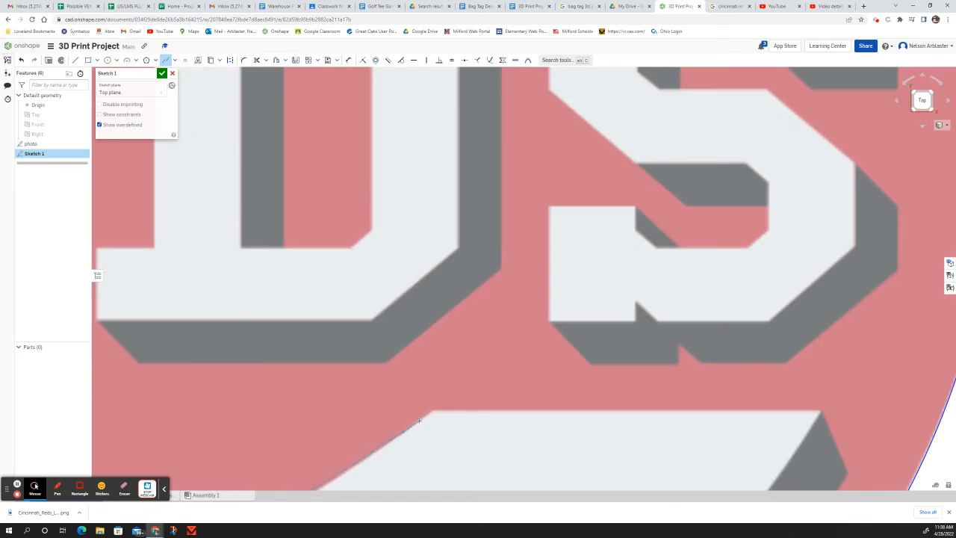
click(421, 421)
click(434, 410)
click(658, 411)
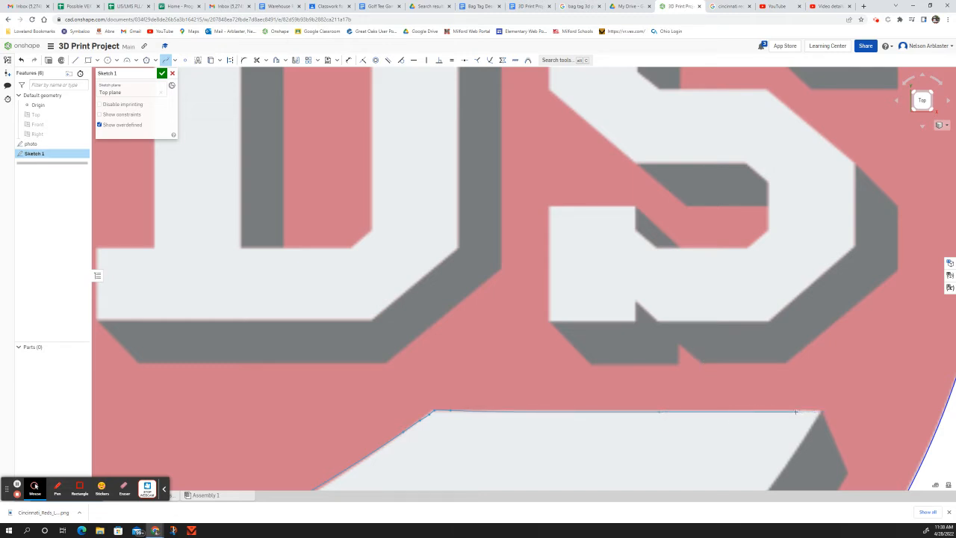
click(797, 412)
click(807, 410)
click(818, 412)
click(820, 414)
Step: Continue the spline along the lower outer edge of the white C, back to just short of its pointed left tip
scroll(781, 407, down, 5)
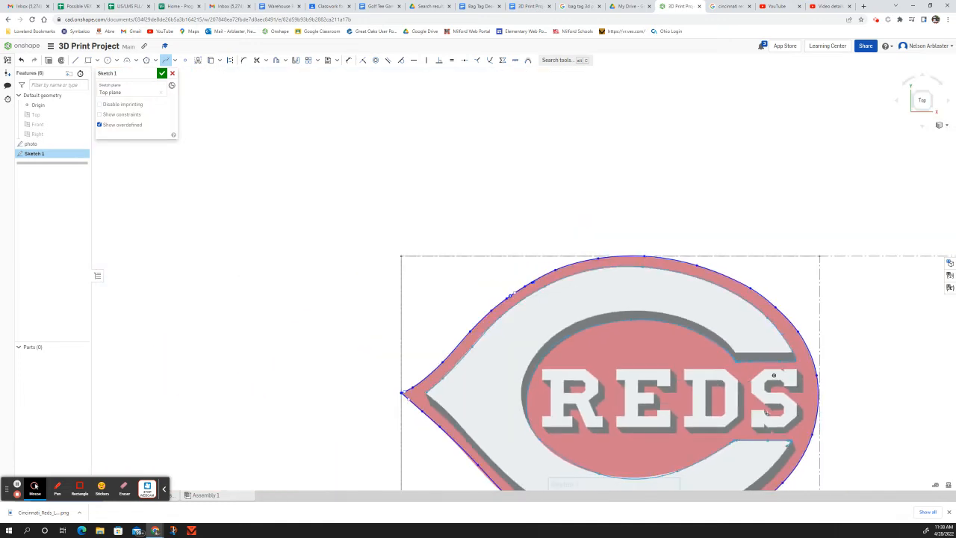
scroll(749, 365, down, 3)
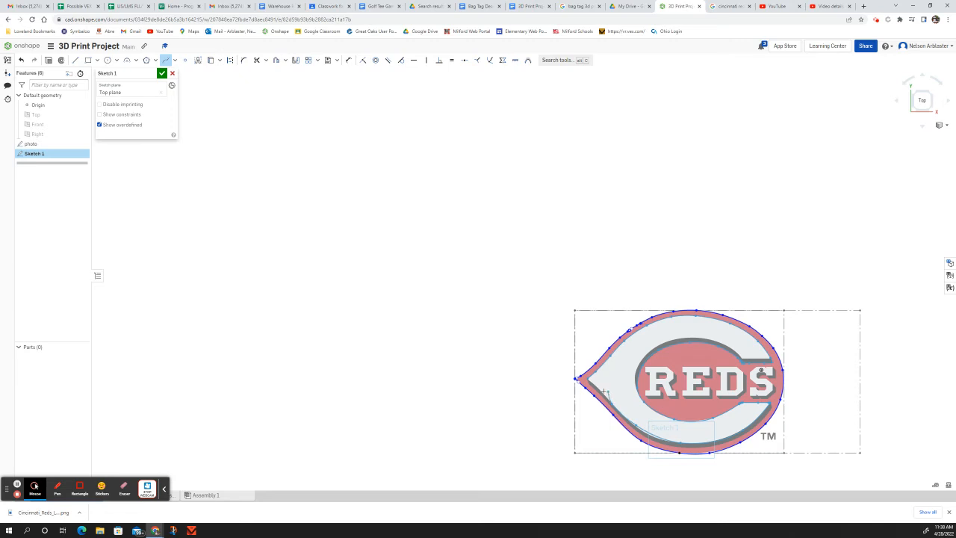
scroll(602, 390, up, 3)
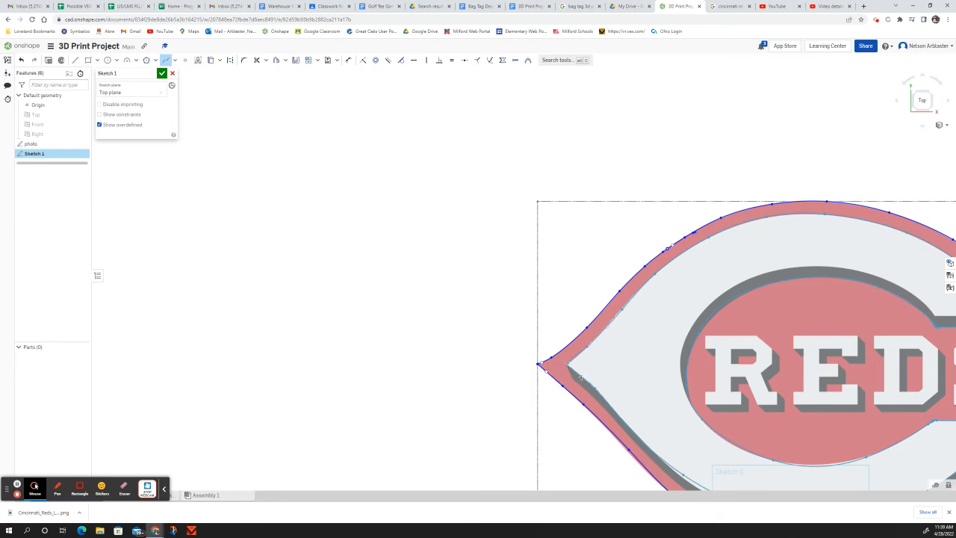
scroll(582, 376, up, 3)
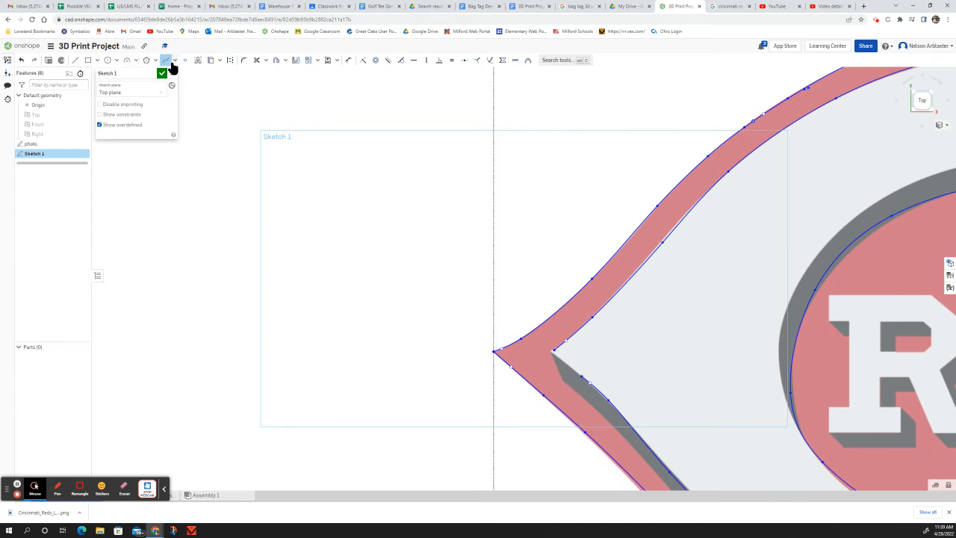
Step: Close the gap at the C's pointed left tip with a short spline and finish the sketch
click(553, 350)
scroll(289, 294, down, 5)
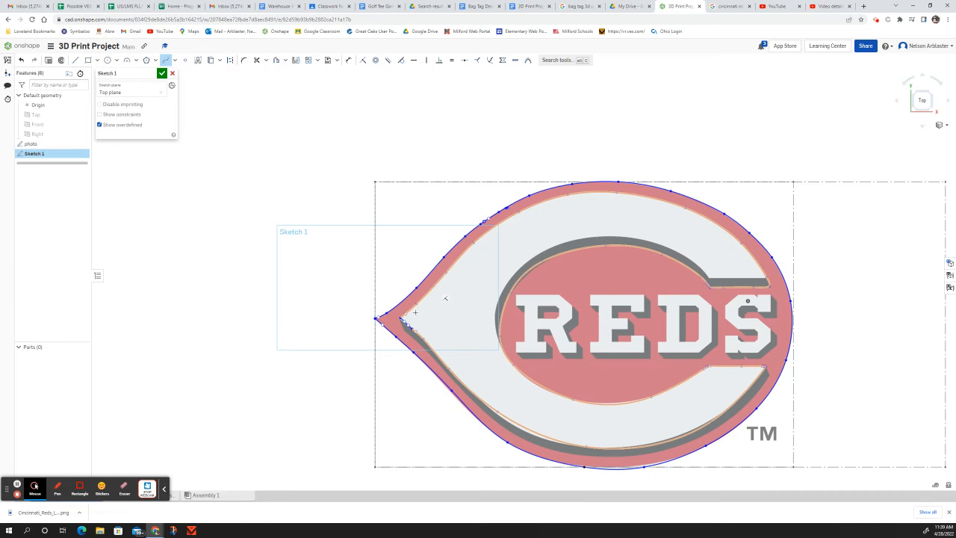
scroll(404, 327, up, 5)
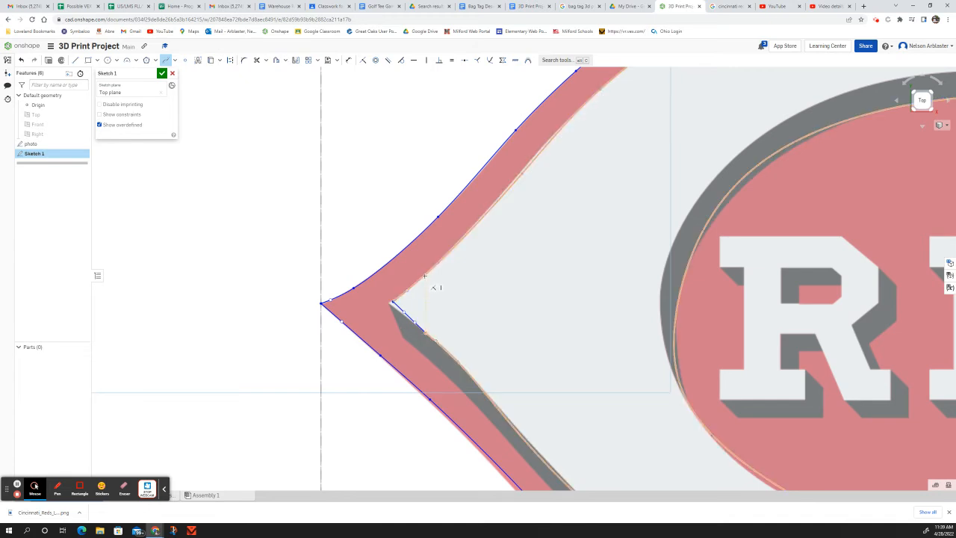
scroll(393, 305, down, 5)
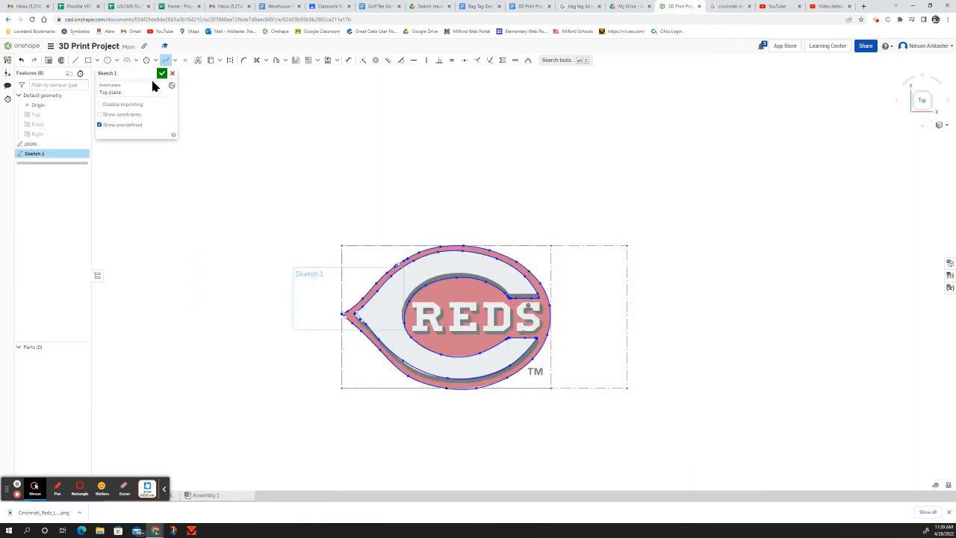
click(162, 74)
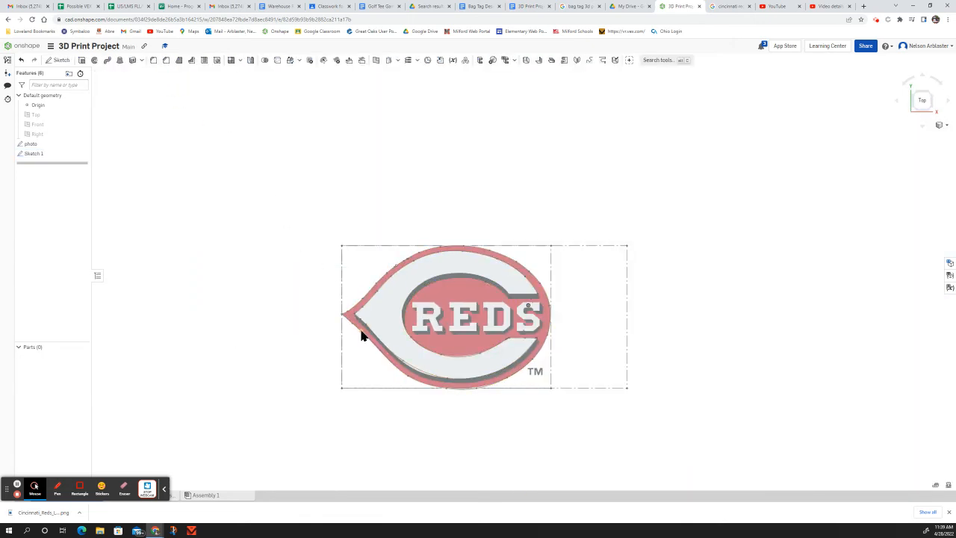
Step: Extrude the red border and centre region around the C as a new solid with a blind depth
scroll(360, 335, up, 4)
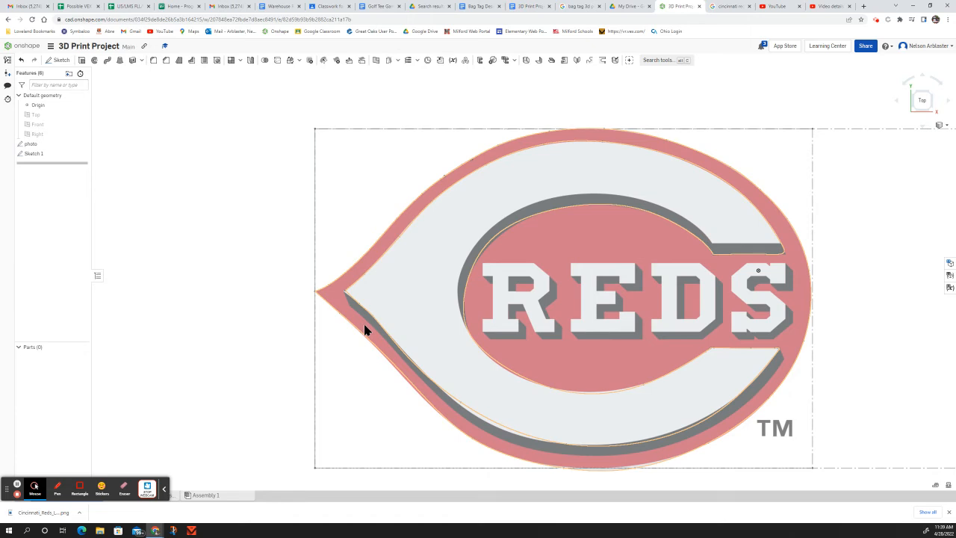
click(365, 328)
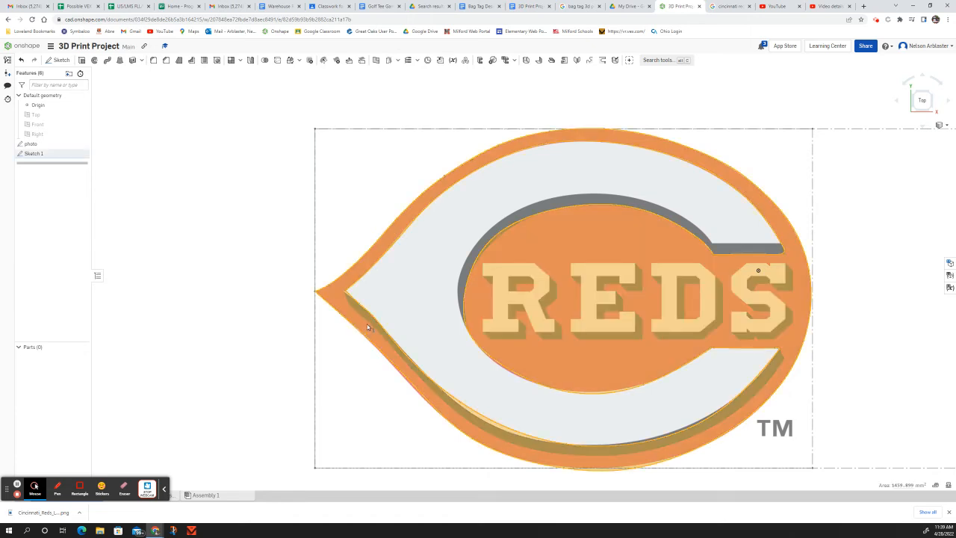
click(81, 61)
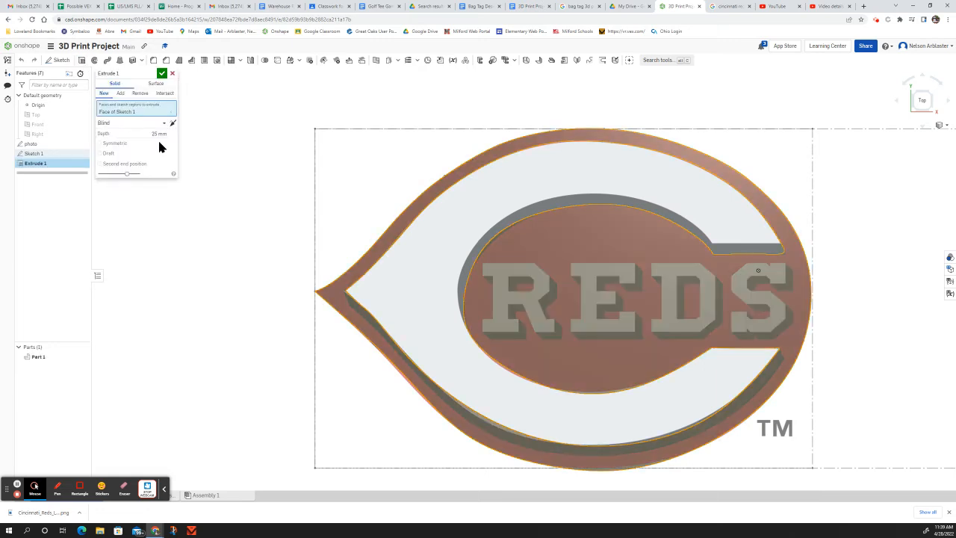
click(154, 133)
key(Return)
click(161, 75)
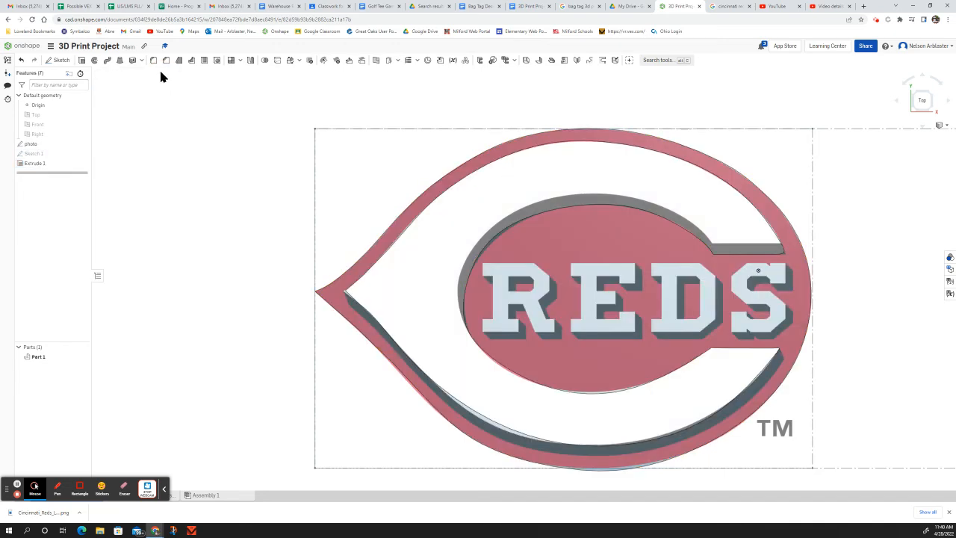
Step: Reopen Sketch 1, select the C region and extrude it 5 mm, added to the existing part
right_drag(380, 374, 348, 370)
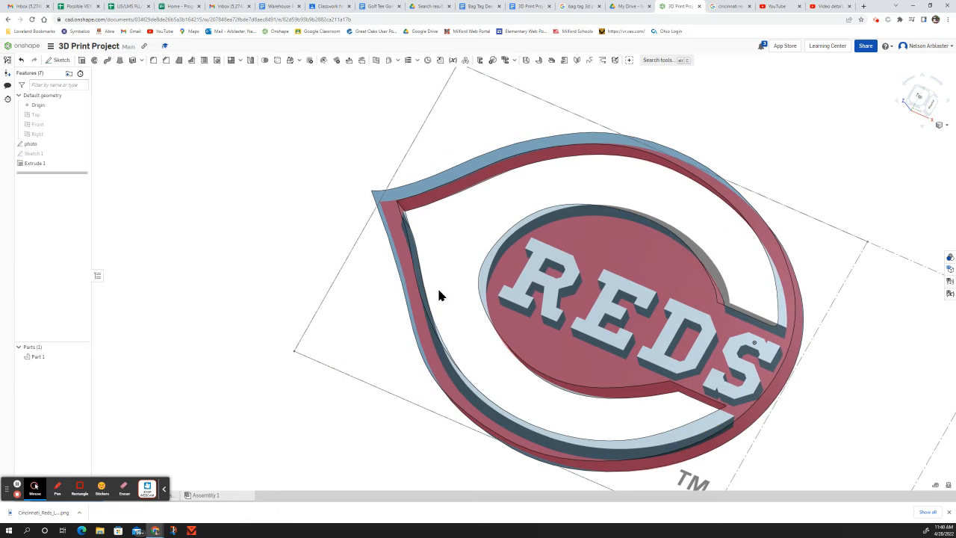
click(49, 153)
double_click(47, 153)
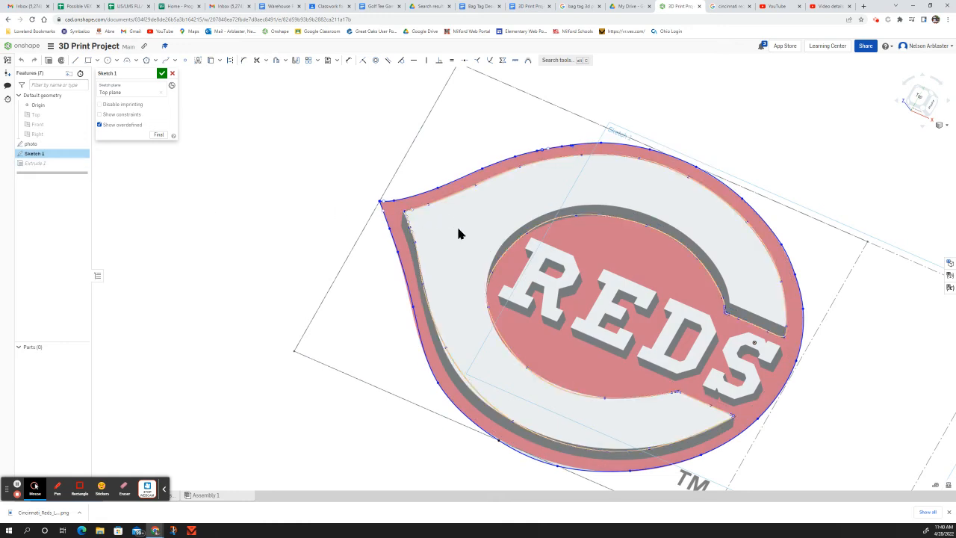
click(468, 251)
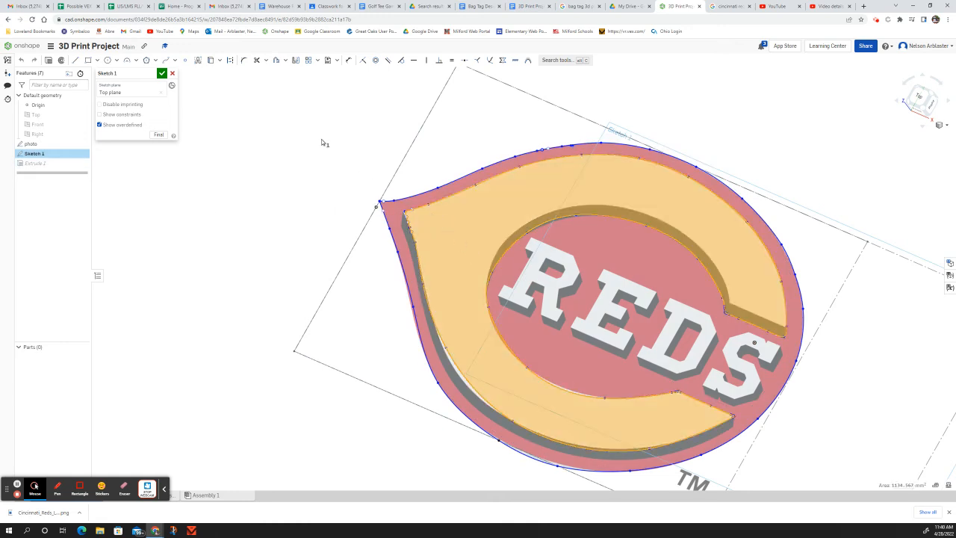
click(49, 61)
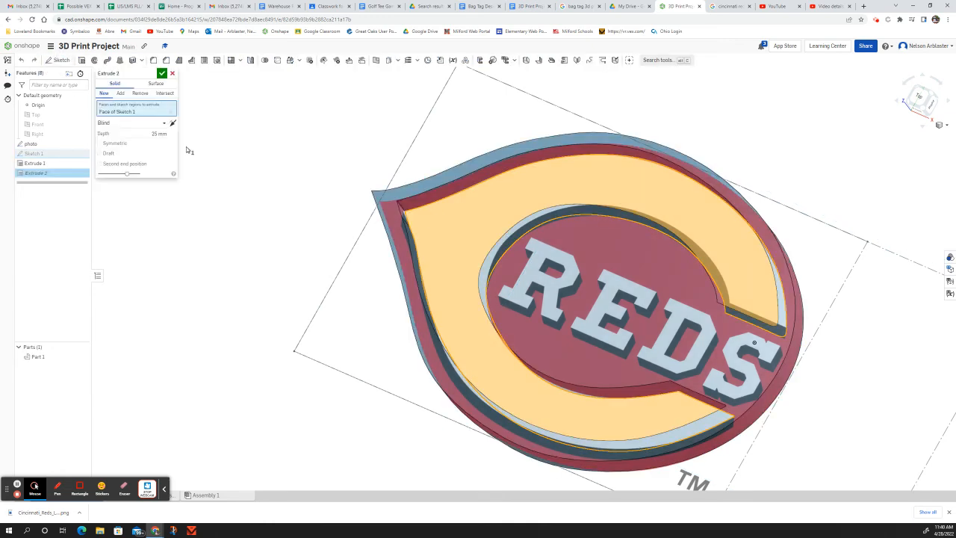
click(157, 133)
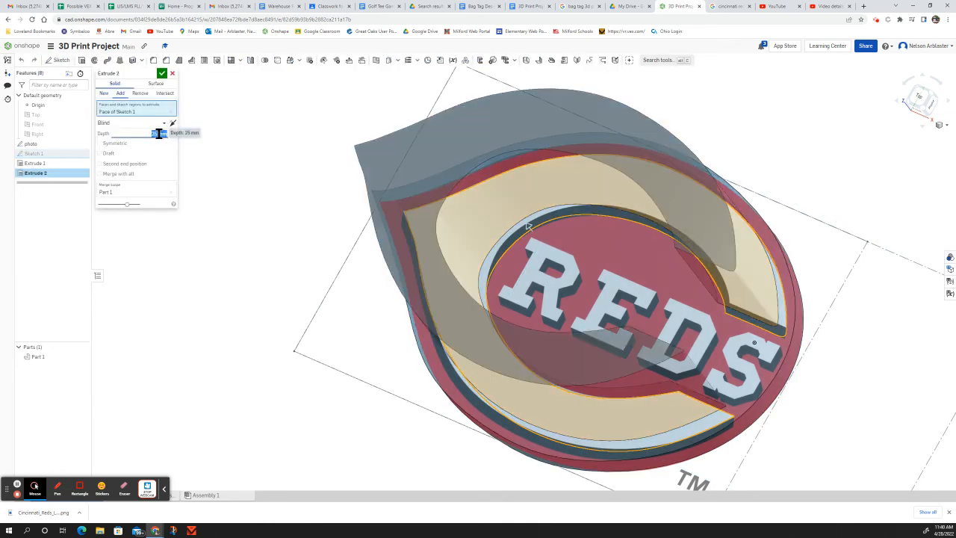
text(5 mm)
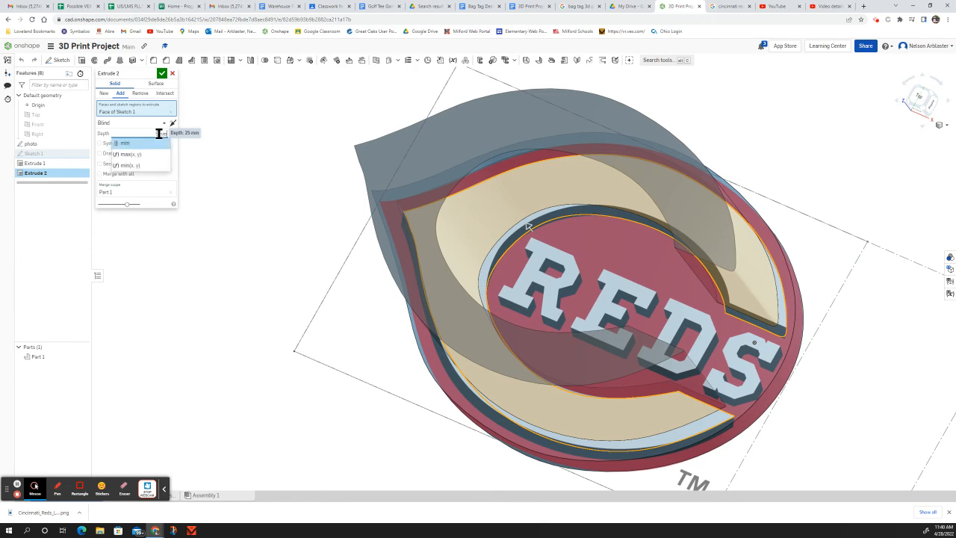
key(Return)
click(161, 73)
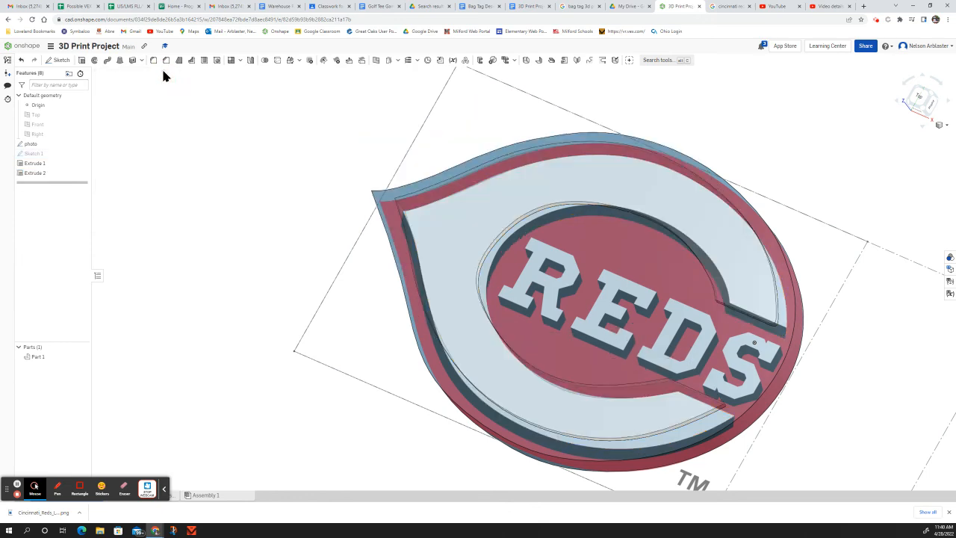
Step: Hide the reference photo and examine the raised C on the base from several angles
right_drag(343, 290, 411, 232)
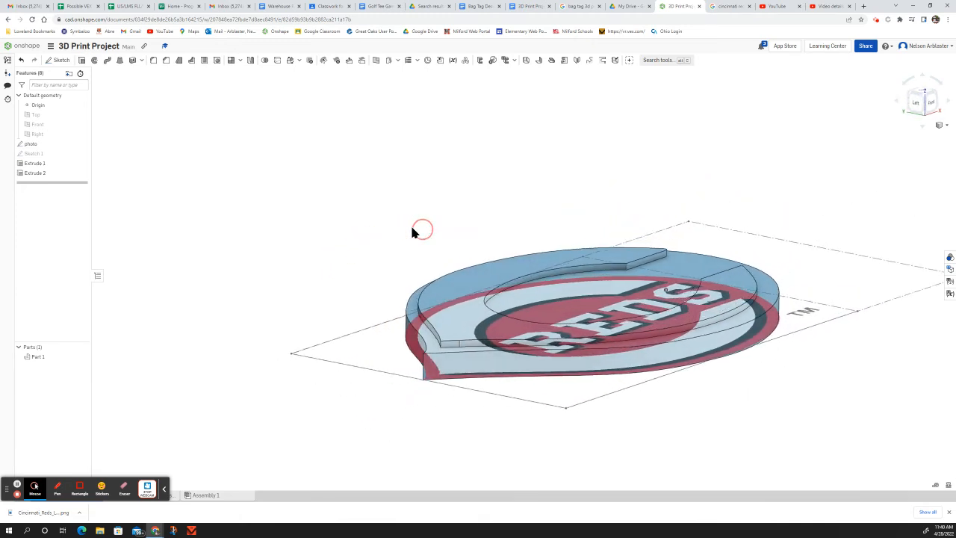
click(83, 144)
right_drag(386, 214, 352, 259)
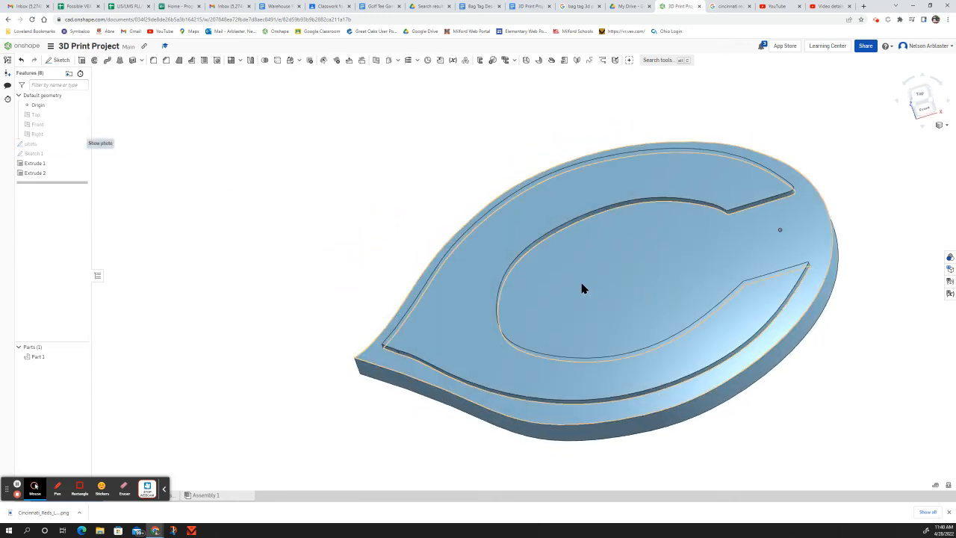
right_drag(637, 265, 625, 303)
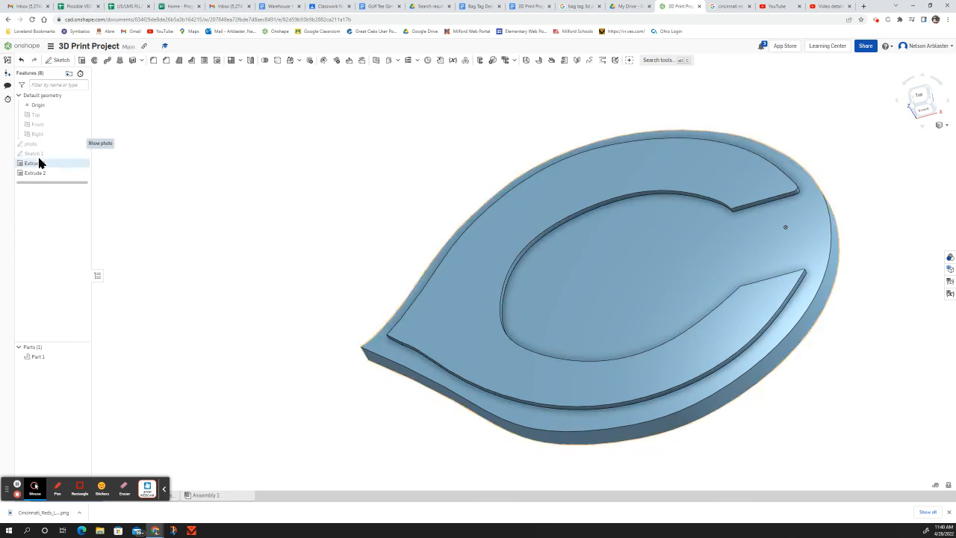
Step: Show the photo again and reopen Sketch 1 to inspect the traced splines against the logo, leaving the sketch unmodified
click(82, 145)
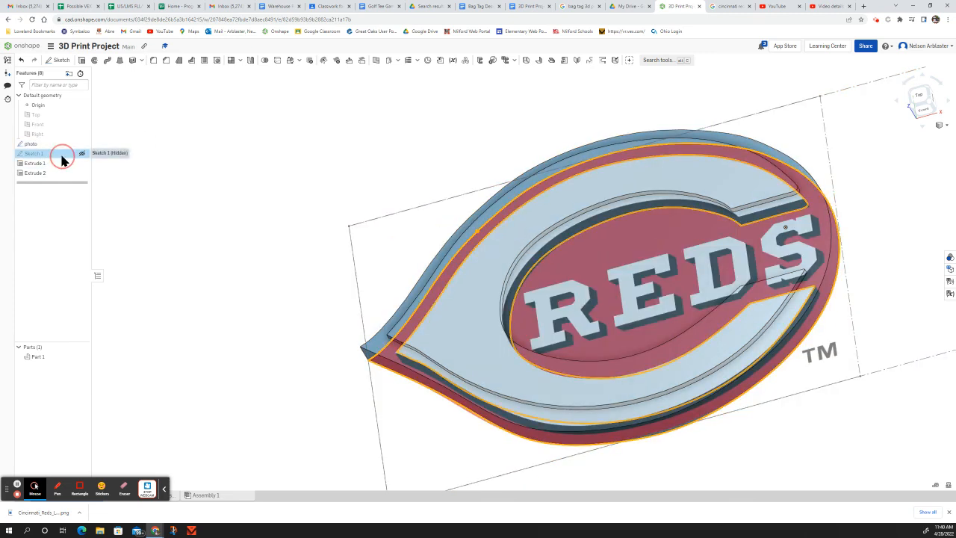
double_click(61, 154)
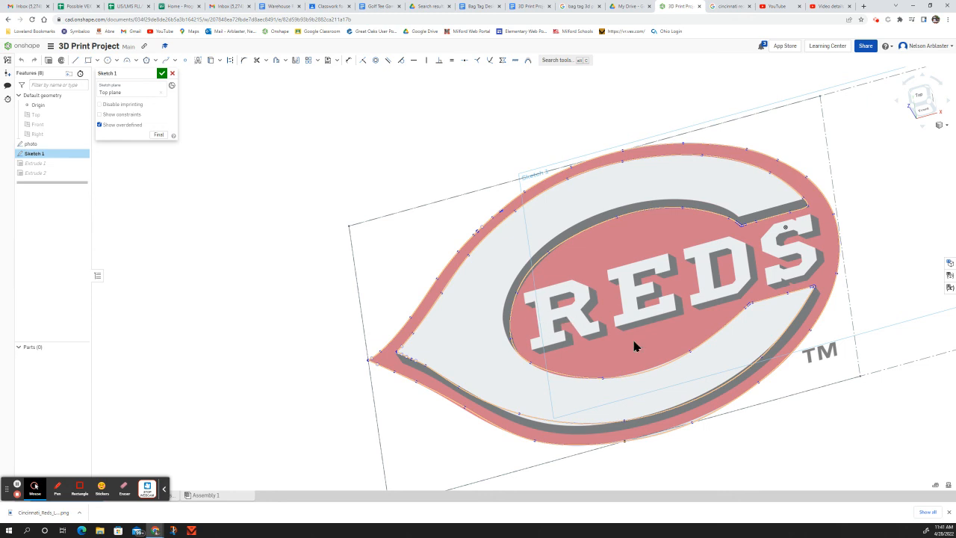
mouse_move(626, 342)
right_down()
mouse_move(645, 344)
mouse_move(636, 366)
mouse_move(658, 366)
mouse_move(632, 363)
right_up()
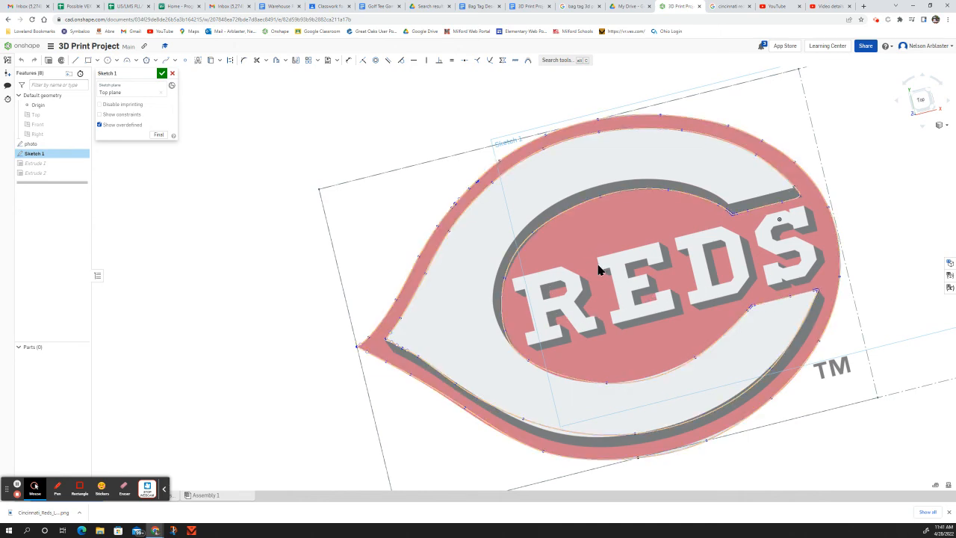
click(669, 296)
mouse_move(668, 296)
right_down()
mouse_move(668, 256)
mouse_move(649, 241)
right_up()
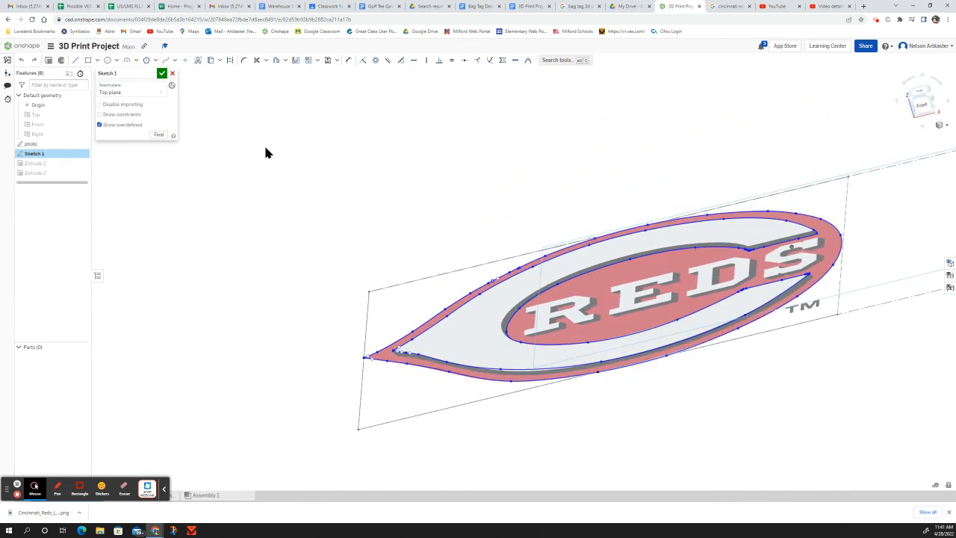
click(162, 74)
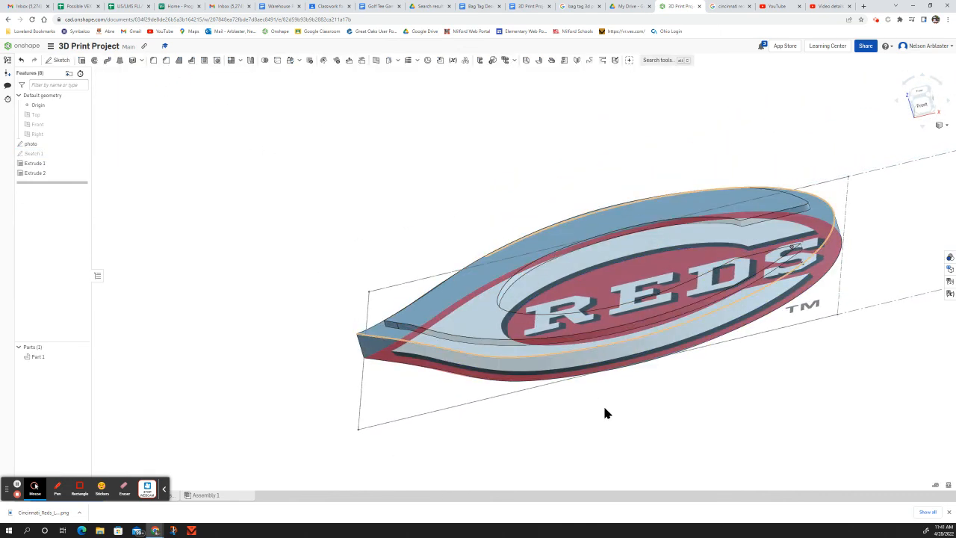
Step: Hide the reference photo beneath the extruded logo
right_drag(756, 406, 740, 389)
click(83, 145)
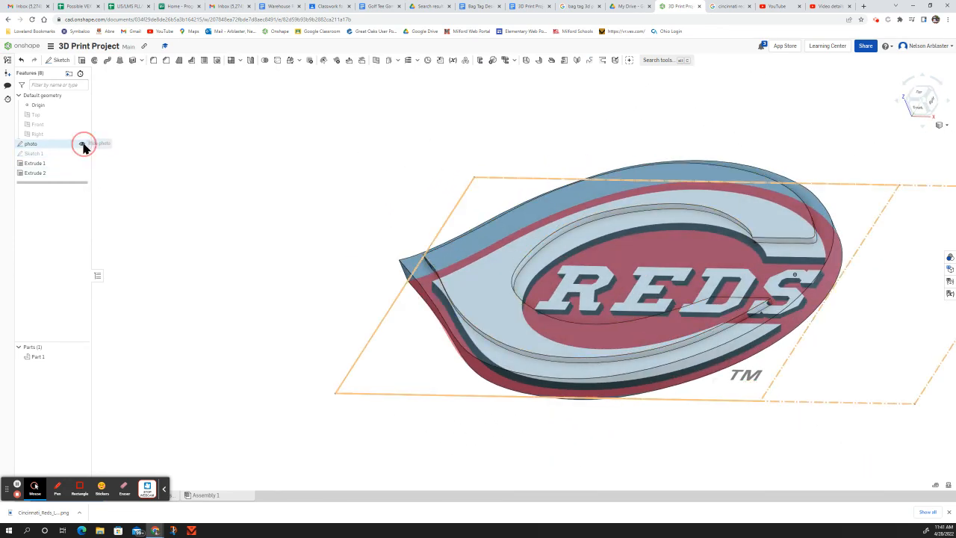